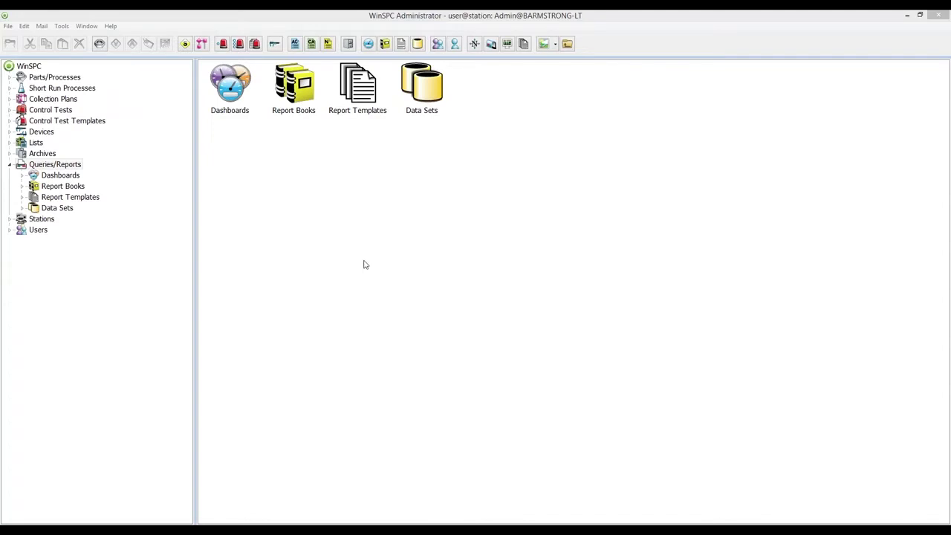
- Launch Chart Scheme Setup from Tools > Chart Schemes, showing the WinSPC Default scheme
left_click(62, 27)
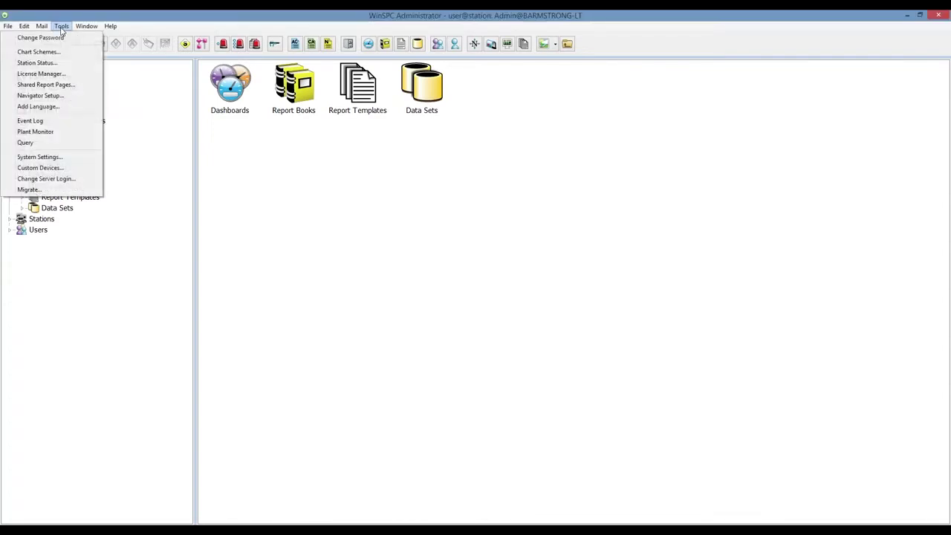
left_click(51, 53)
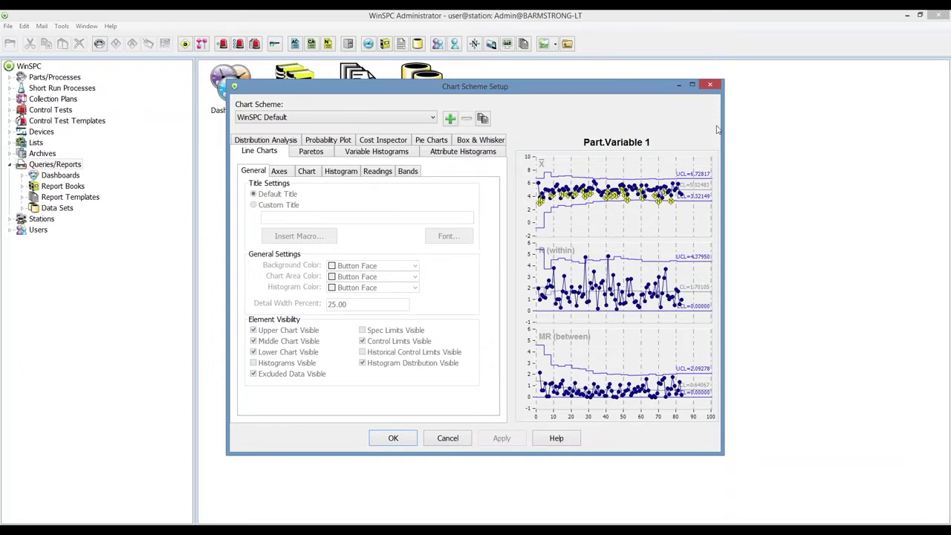
- Widen the dialog, compare the Oscilloscope, Ocean and Forest previews, then load Basic Chart
left_click_drag(719, 130, 889, 133)
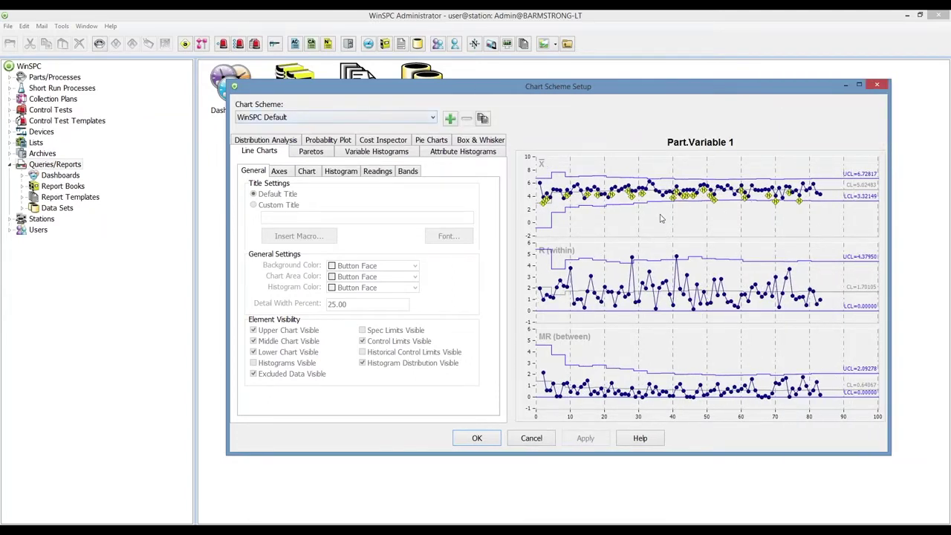
left_click(433, 119)
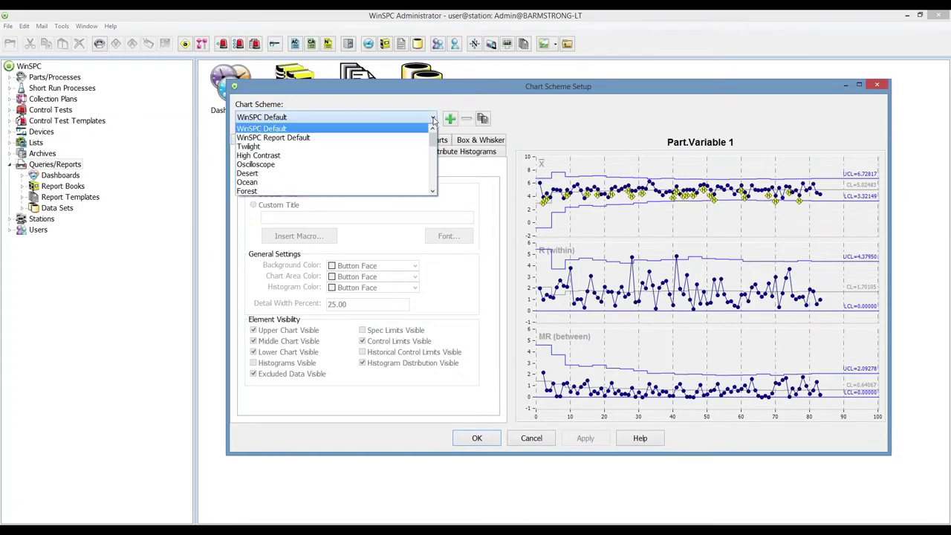
left_click(352, 167)
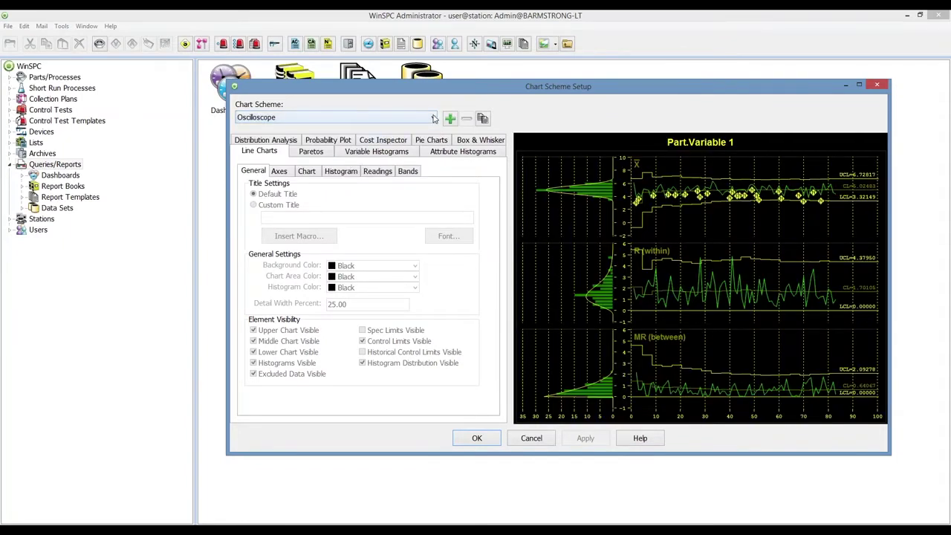
left_click(434, 119)
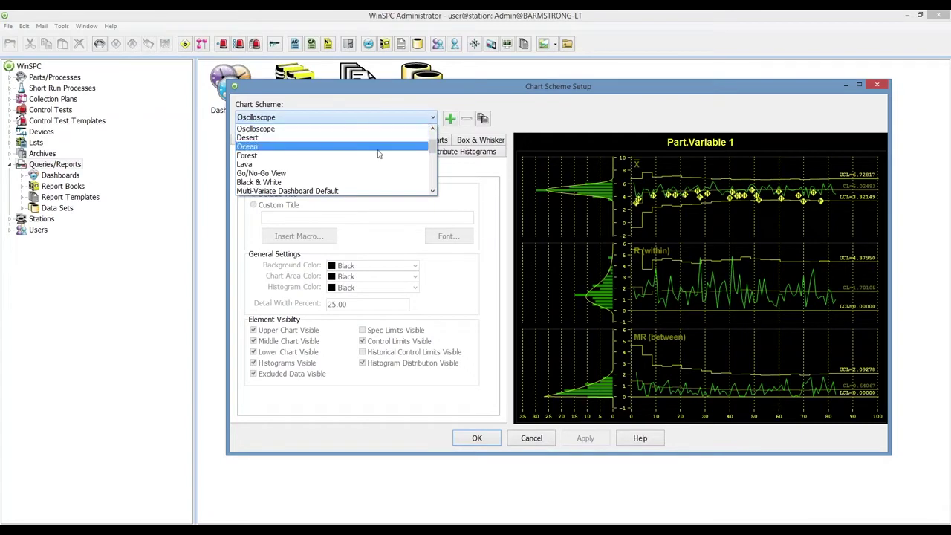
left_click(378, 152)
left_click(434, 119)
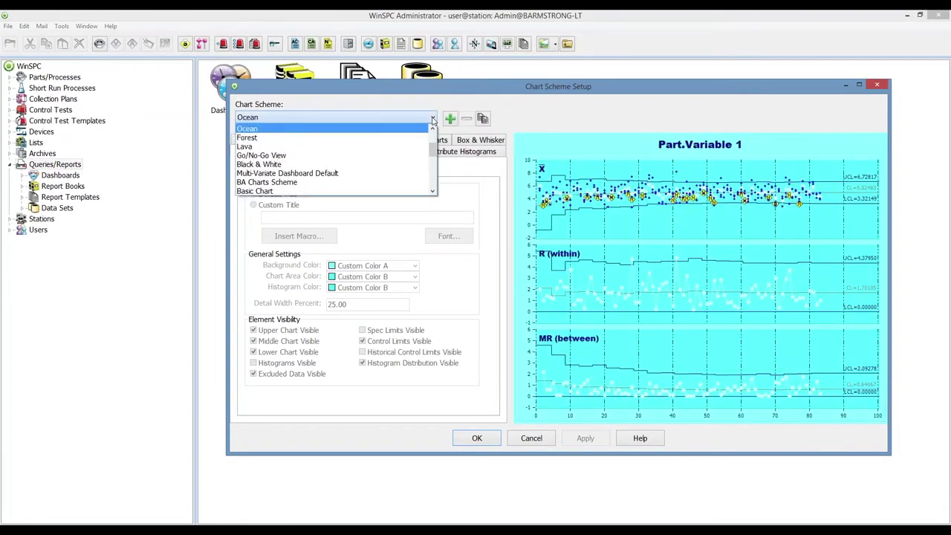
left_click(399, 138)
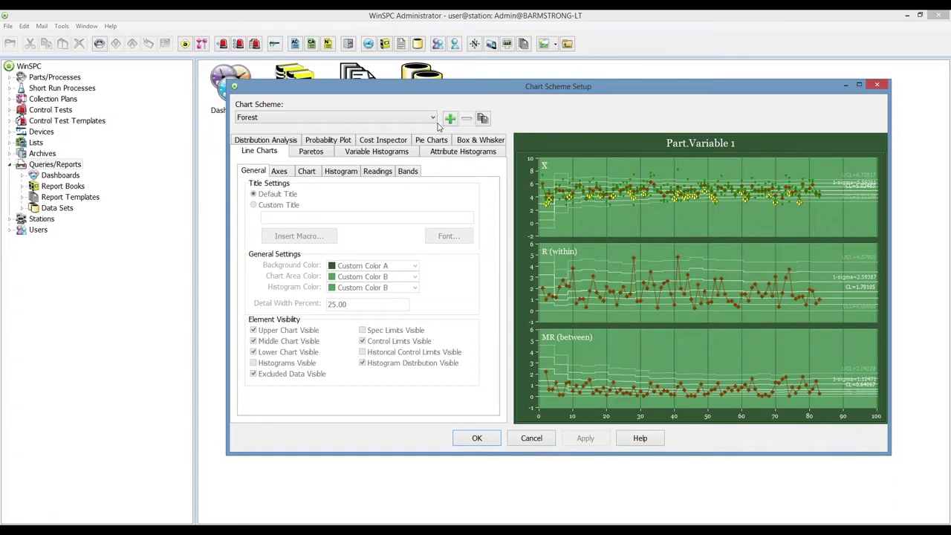
left_click(432, 119)
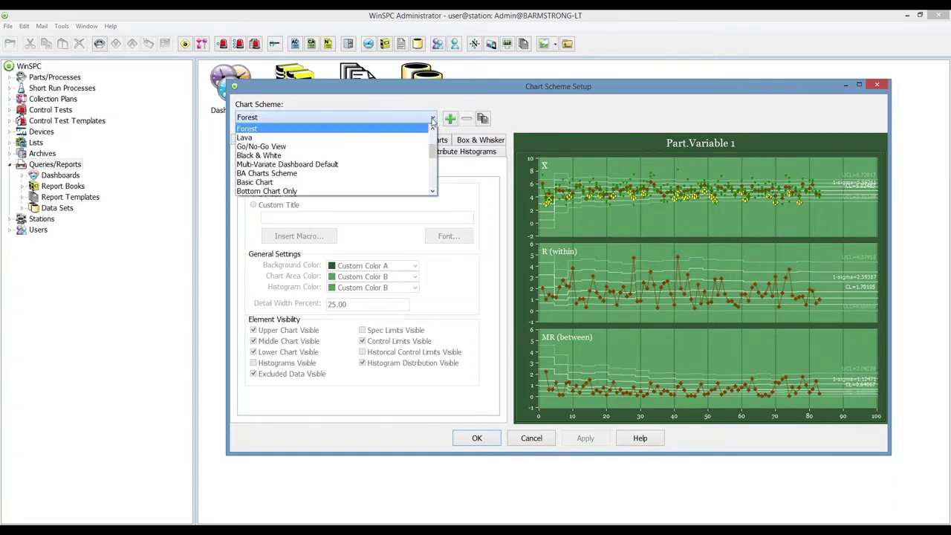
left_click(345, 183)
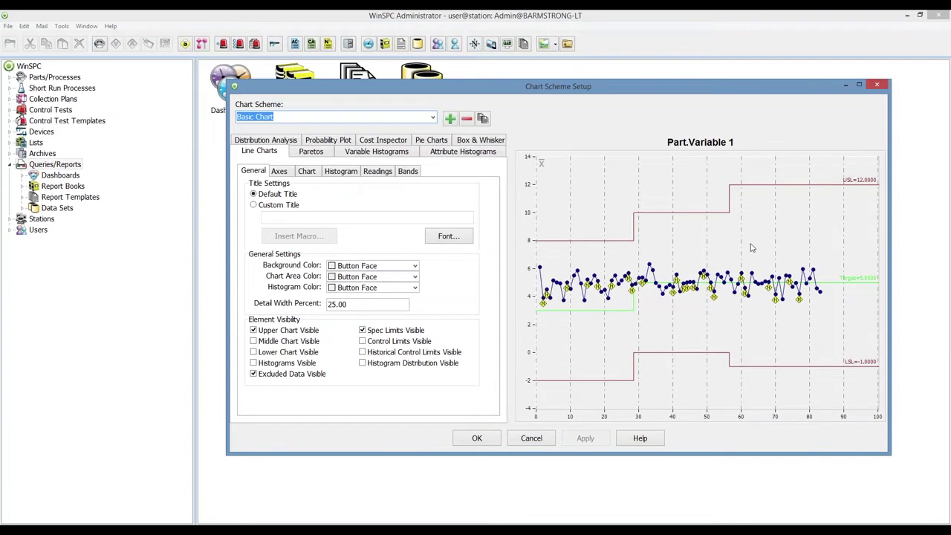
- Preview Charts with Bands and X Charts with specs and 50 points, ending on Single Chart - Specs Only
left_click(432, 117)
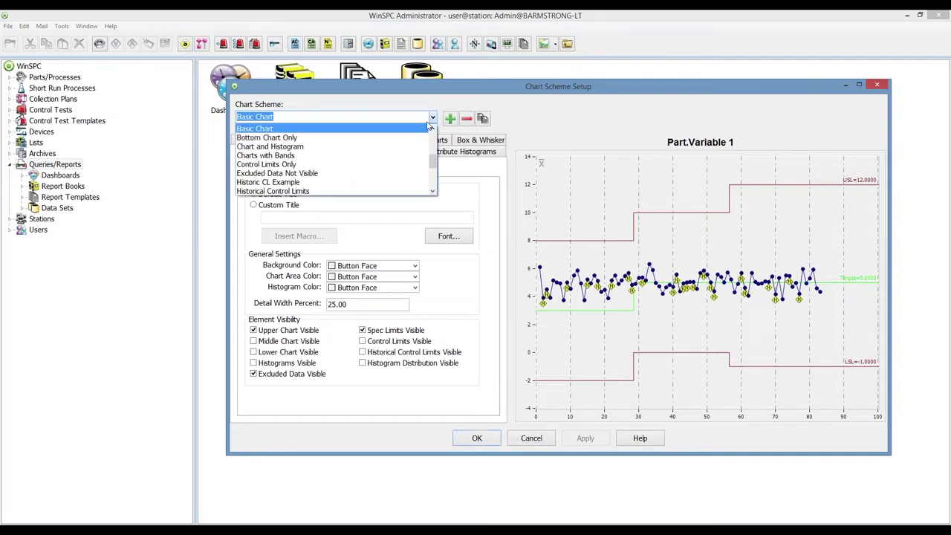
left_click(379, 155)
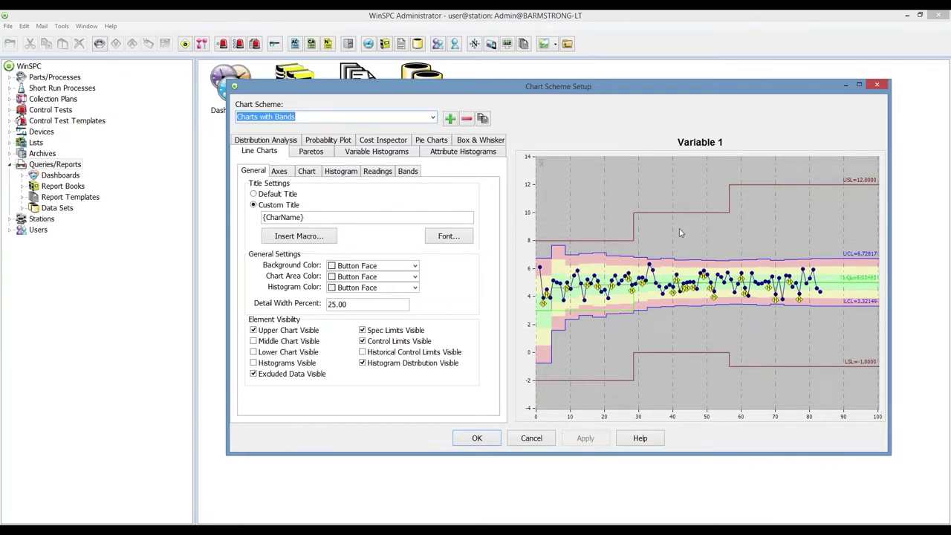
left_click(433, 119)
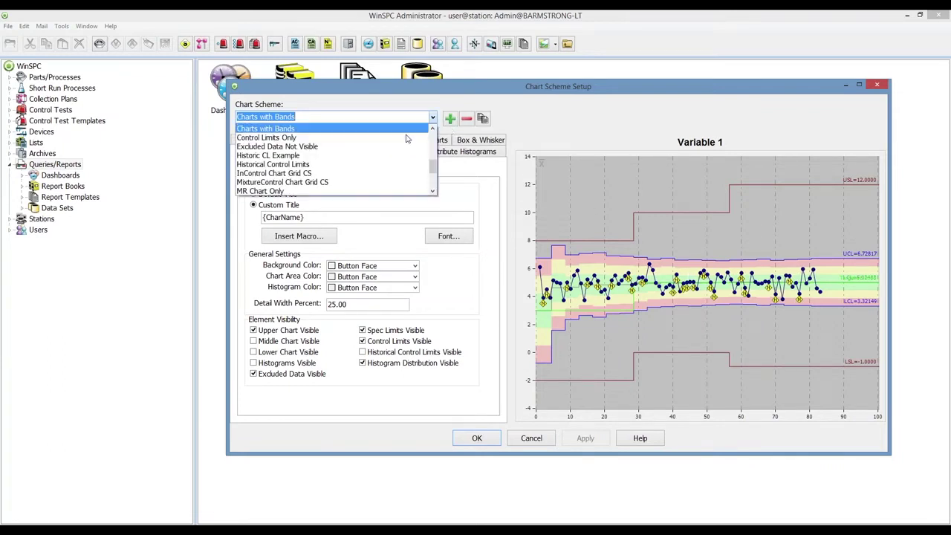
scroll(393, 151, "down", 4)
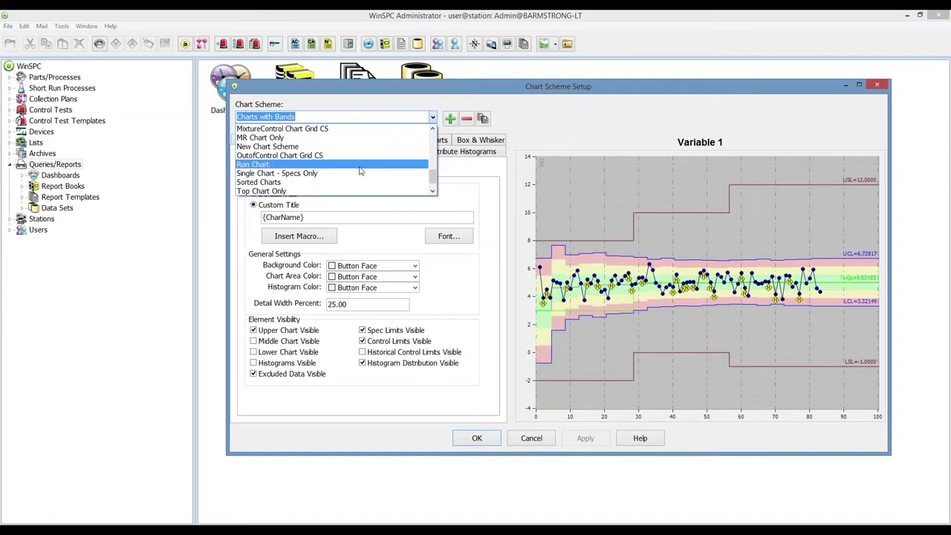
left_click(344, 174)
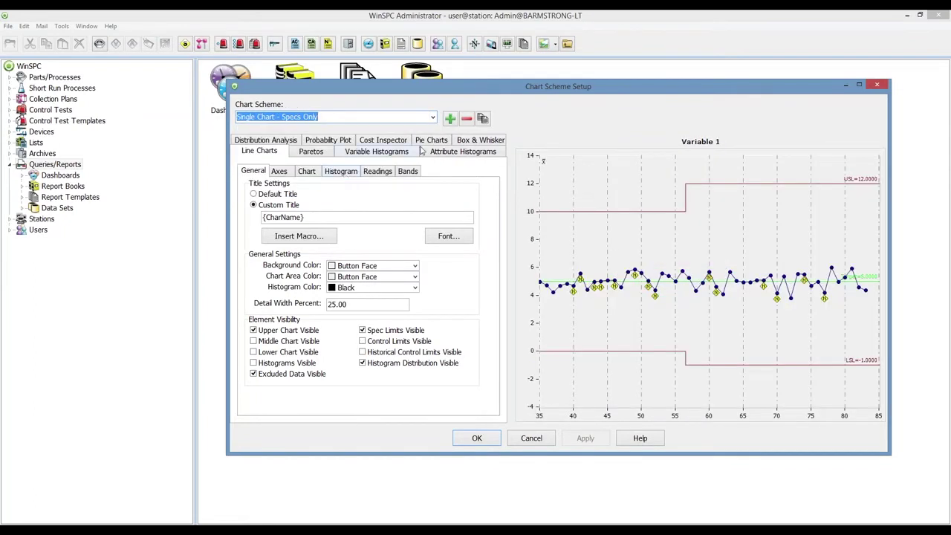
left_click(433, 119)
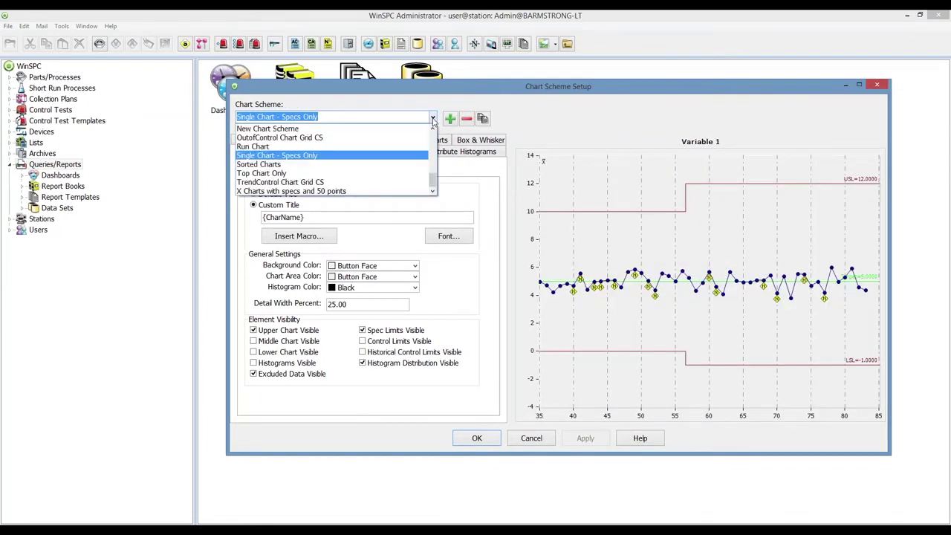
left_click(358, 191)
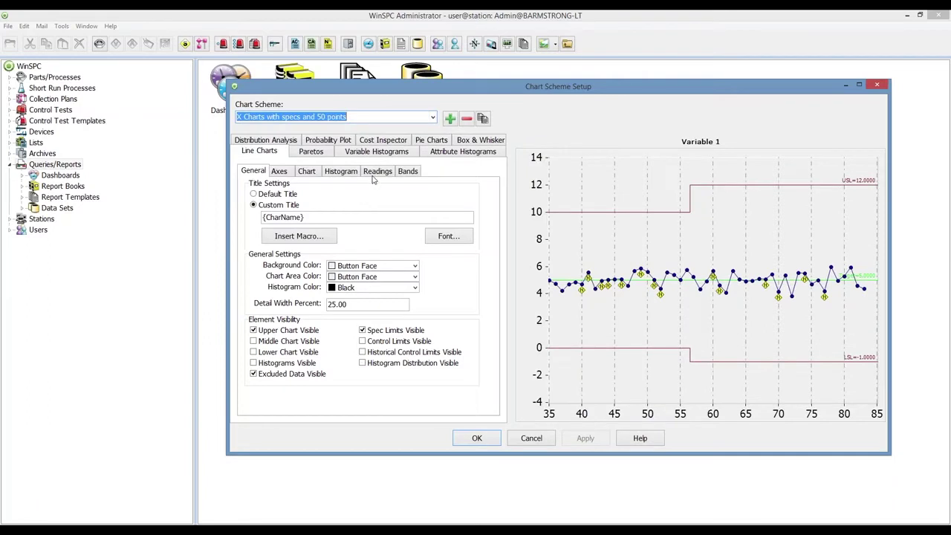
left_click(432, 118)
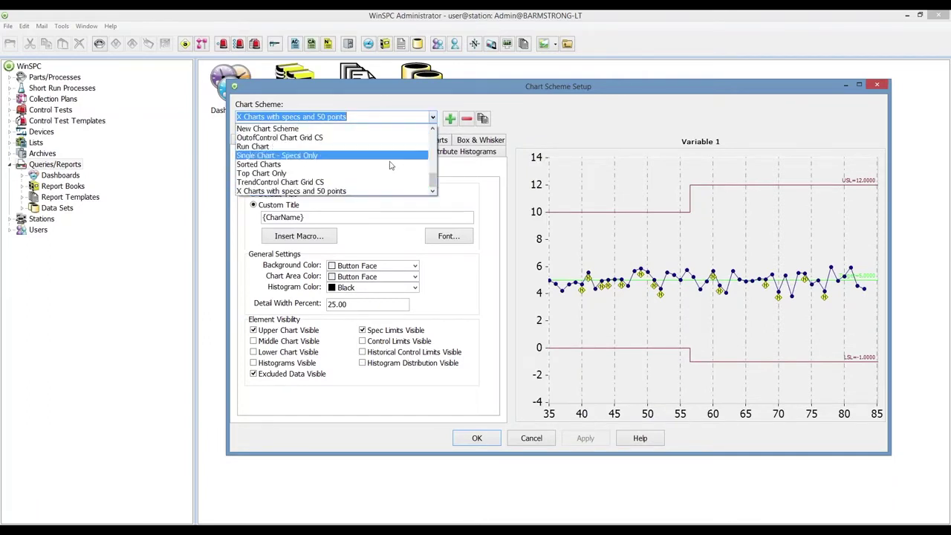
left_click(328, 156)
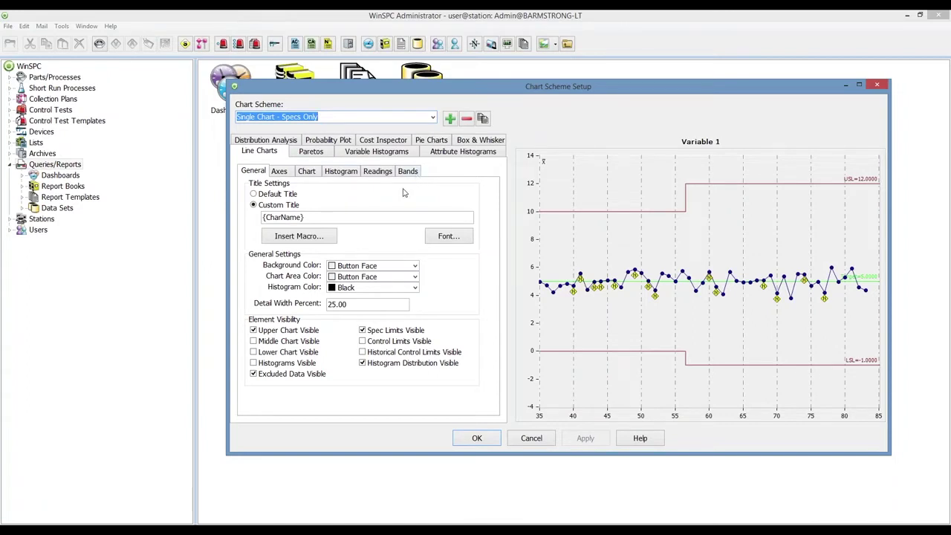
left_click(307, 153)
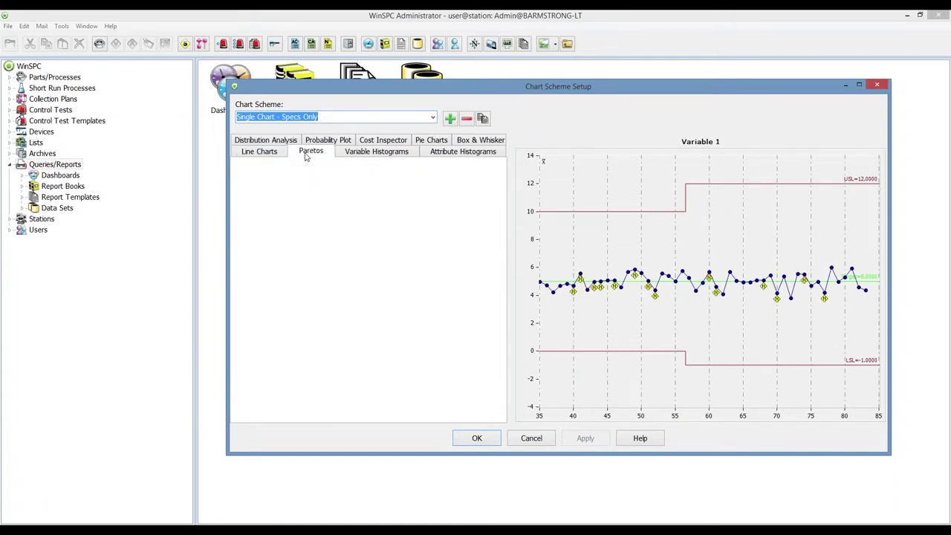
left_click(363, 153)
left_click(272, 153)
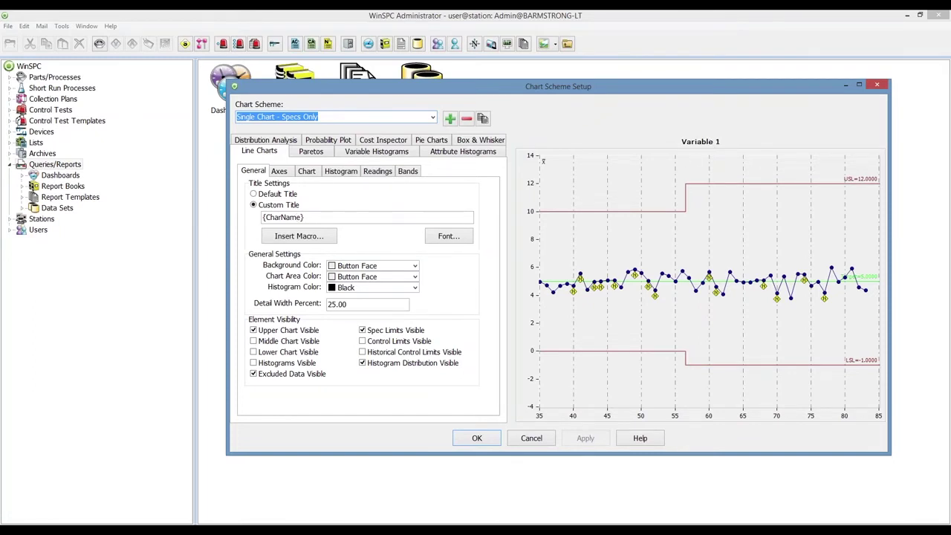
- Check the title macro list, then set the custom chart title font to size 16
left_click(317, 237)
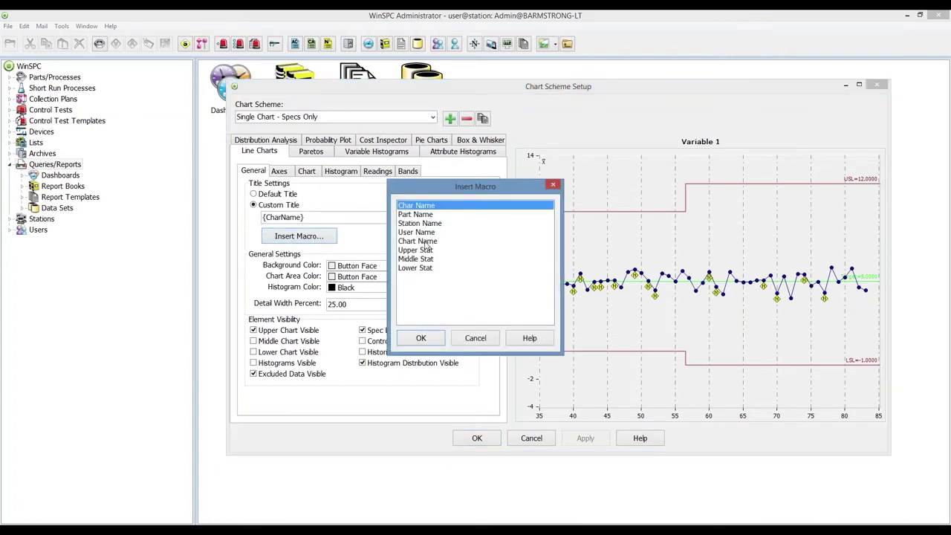
left_click(479, 339)
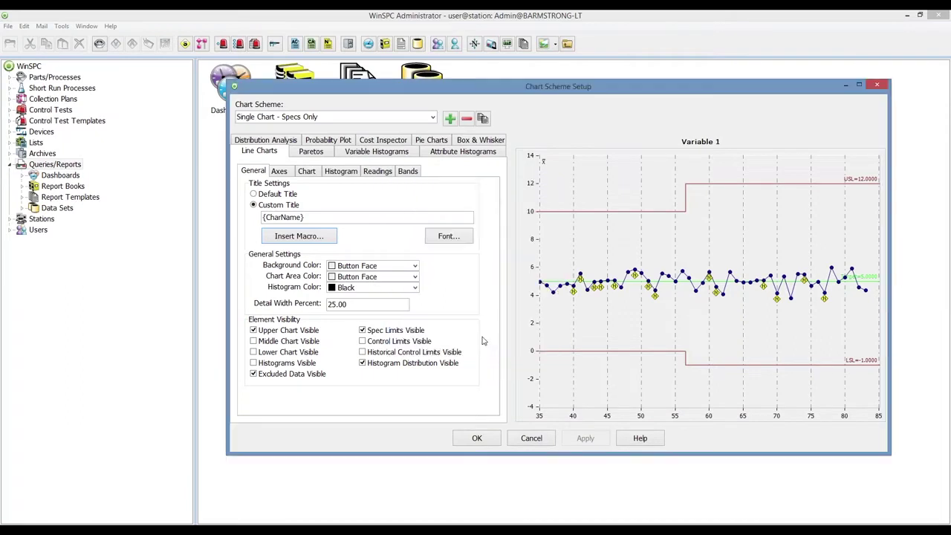
double_click(316, 217)
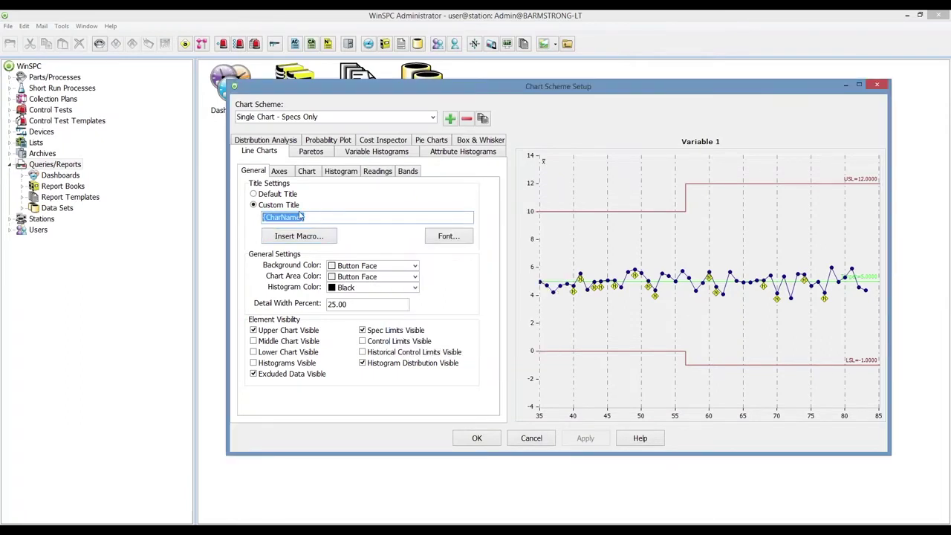
left_click(460, 242)
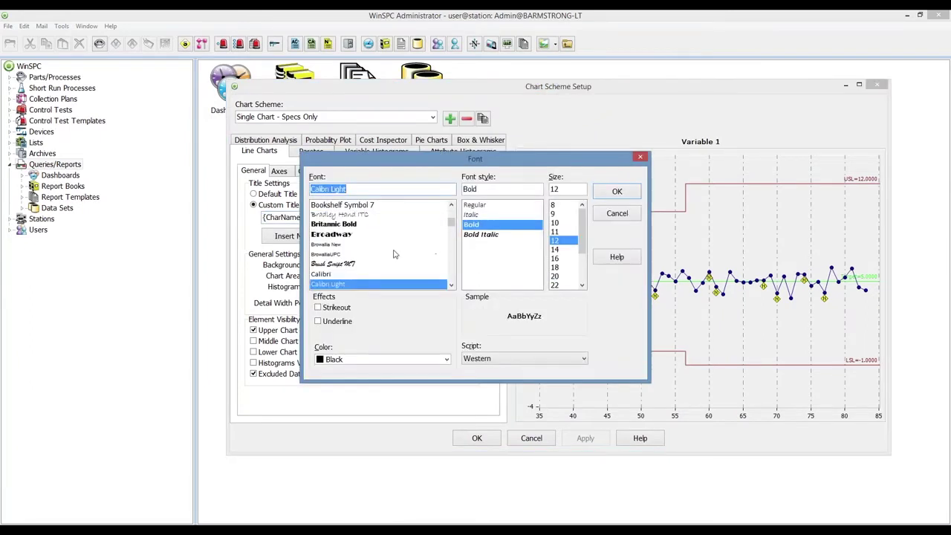
left_click(561, 258)
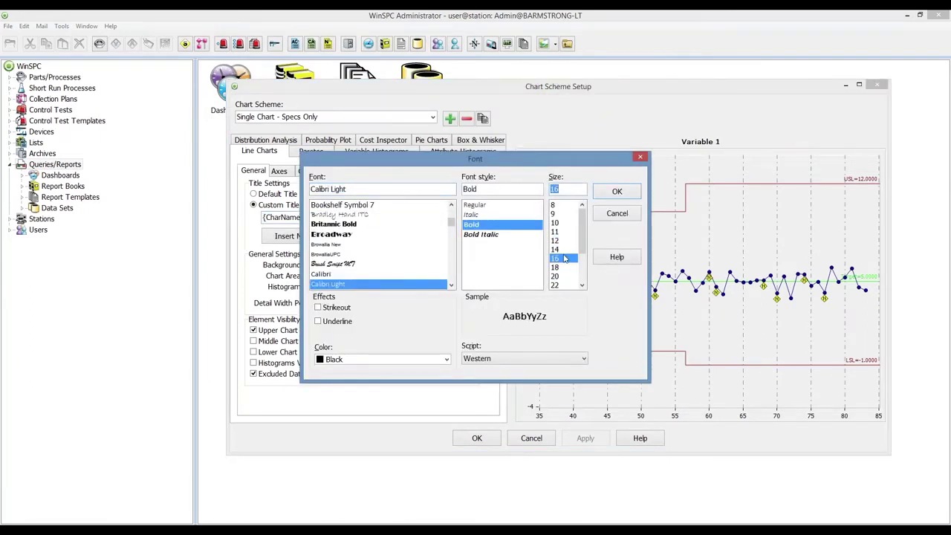
left_click(617, 193)
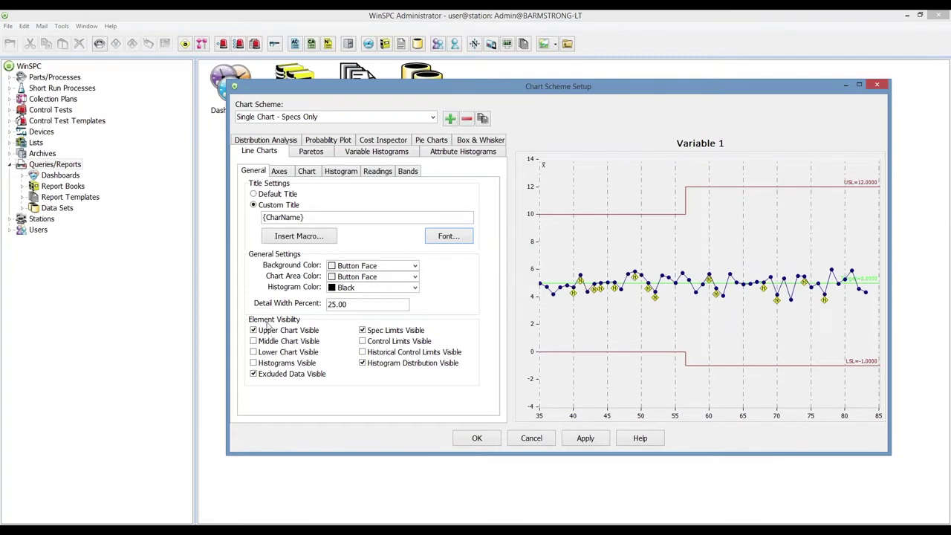
- Try showing the Middle Chart and Control Limits, leaving both hidden, and bring up Axes settings
left_click(282, 342)
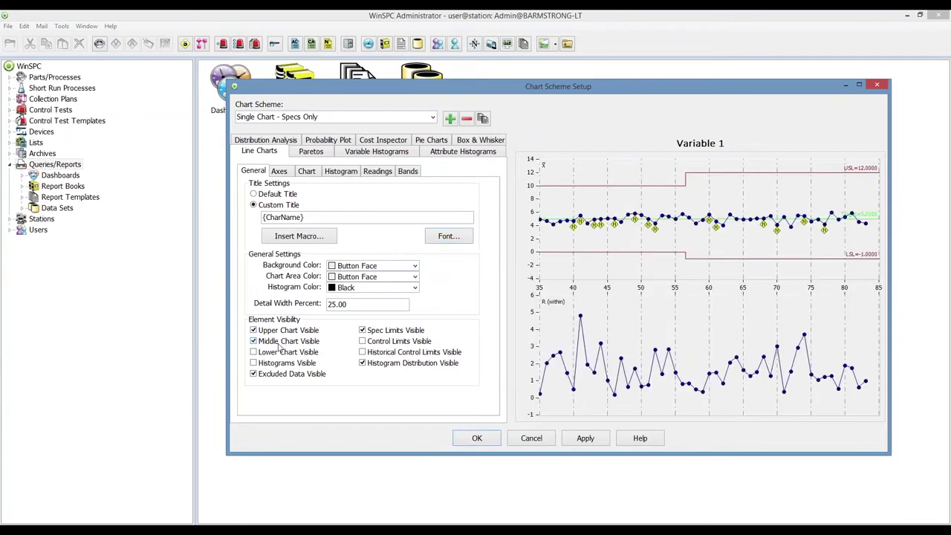
left_click(272, 342)
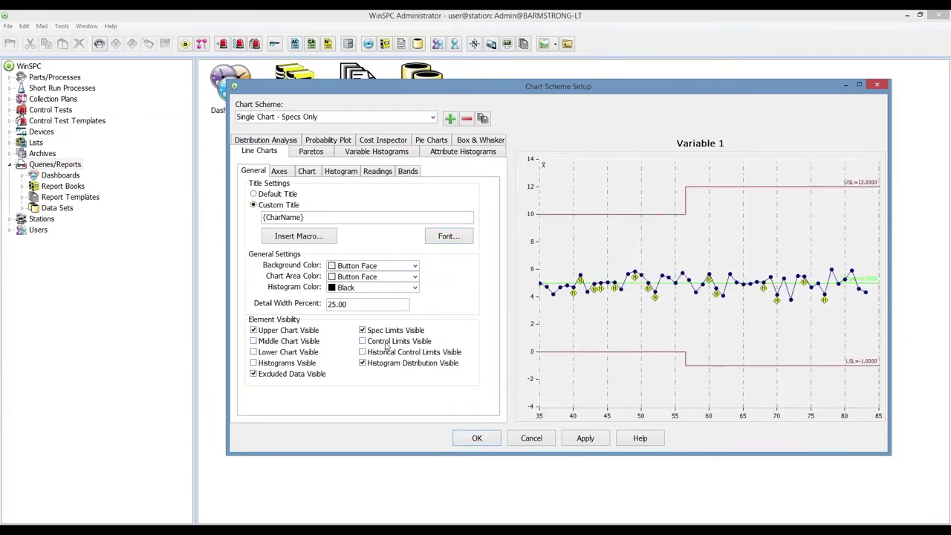
left_click(386, 343)
left_click(385, 345)
left_click(280, 172)
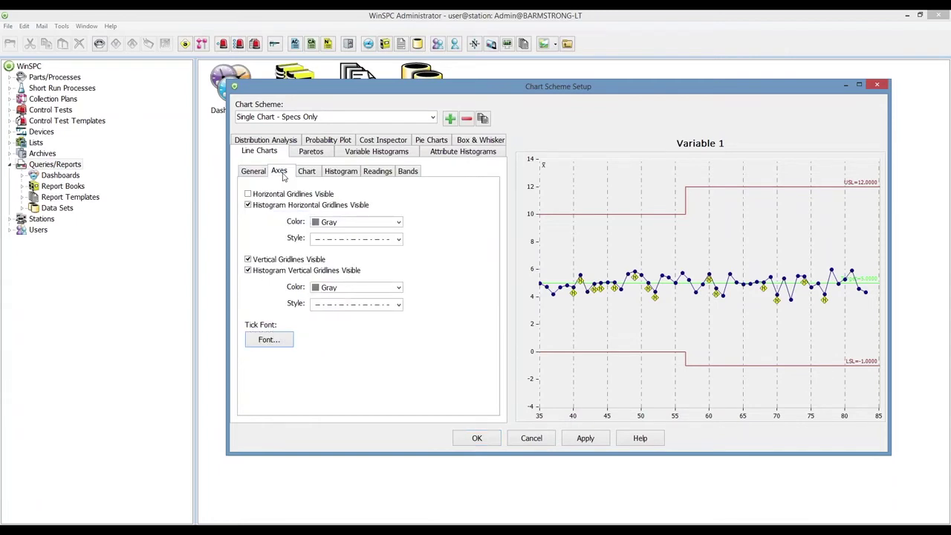
- Limit line charts to 5 visible subgroups and hide the chart label
left_click(307, 173)
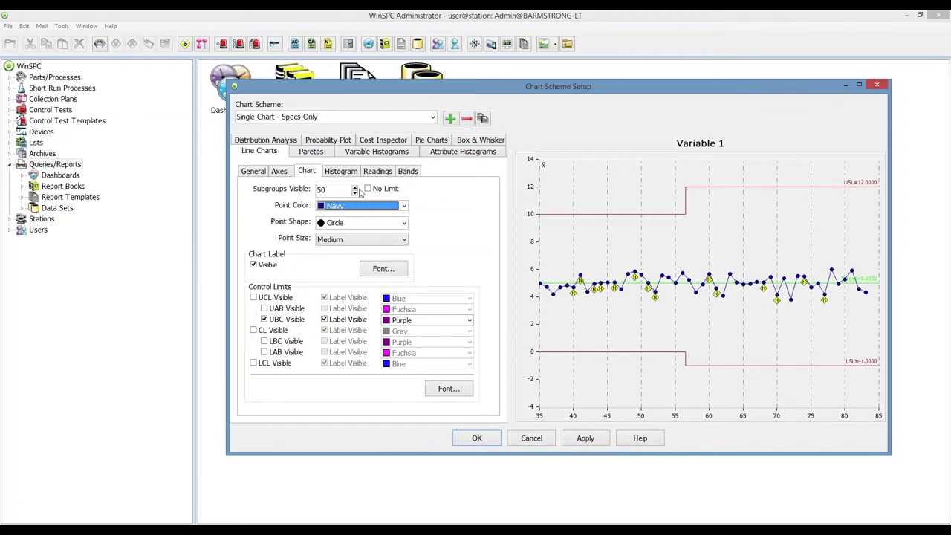
left_click(367, 189)
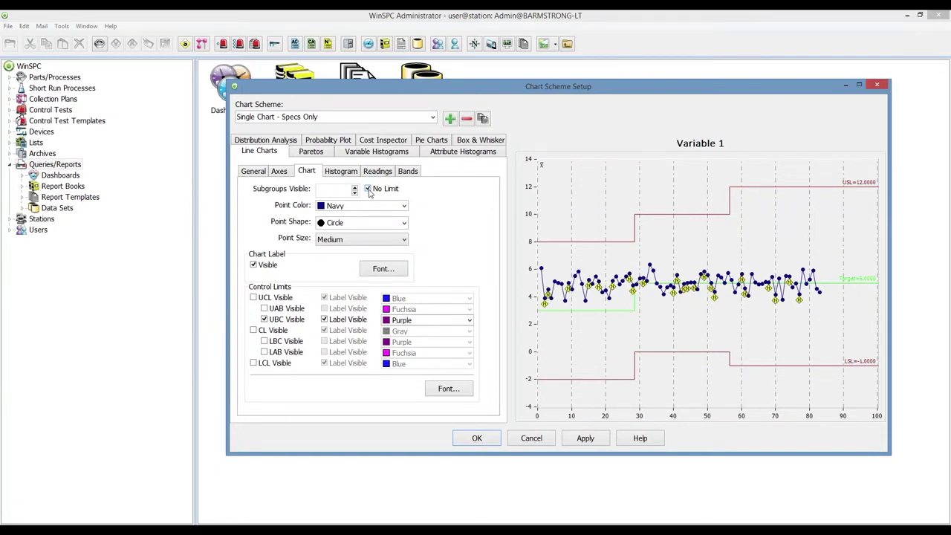
left_click(368, 189)
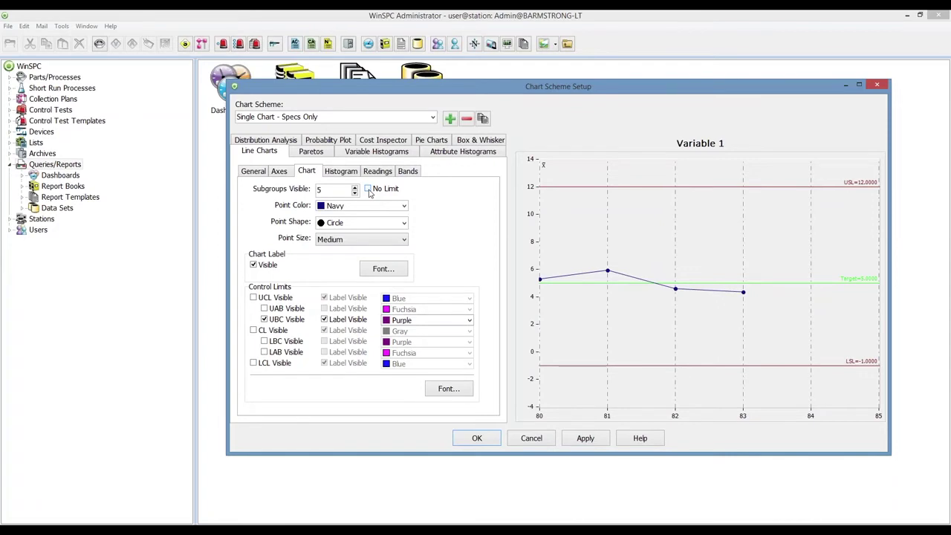
left_click(261, 267)
left_click(343, 174)
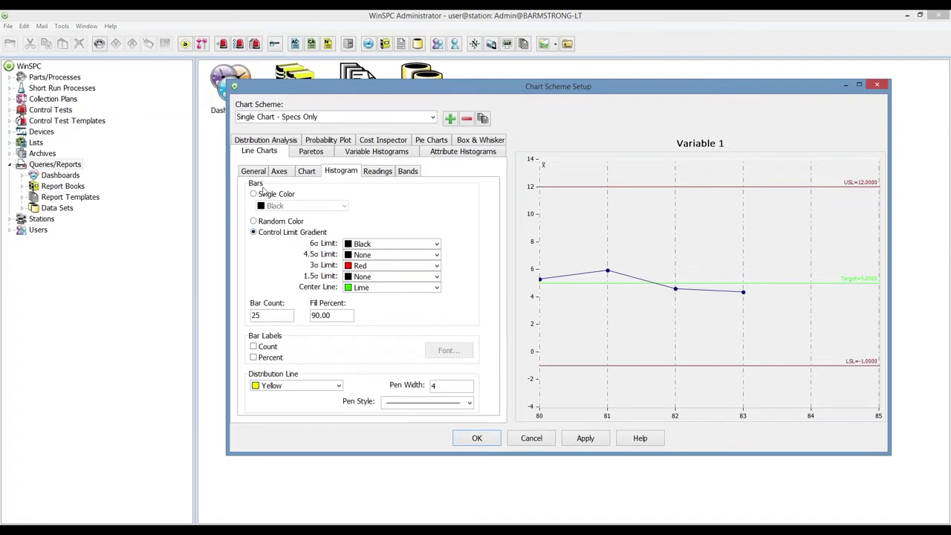
- Make line chart reading points Lime while leaving individual readings hidden
left_click(383, 172)
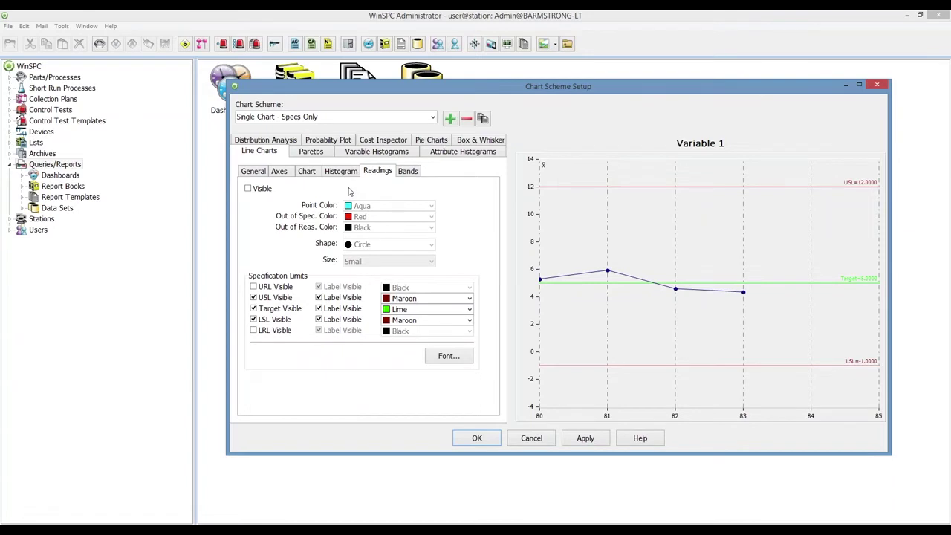
left_click(259, 192)
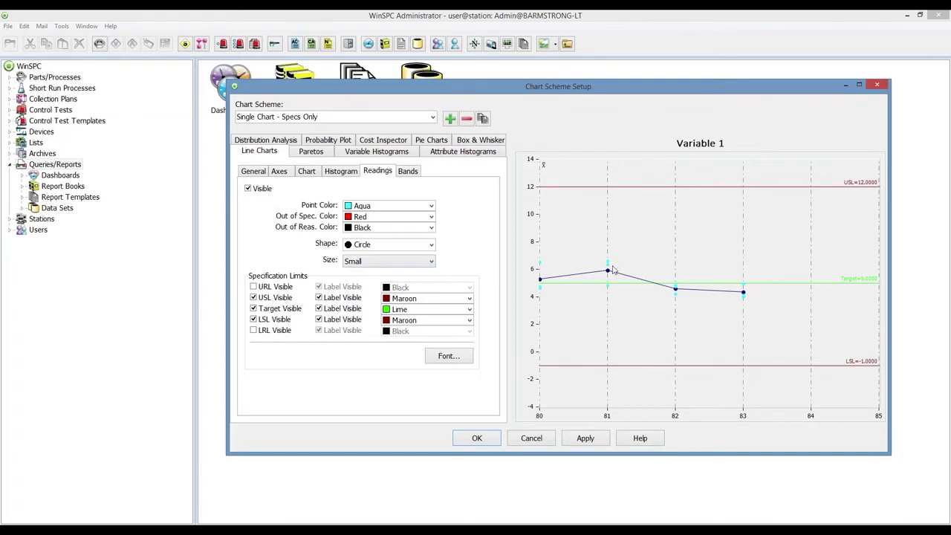
left_click(431, 206)
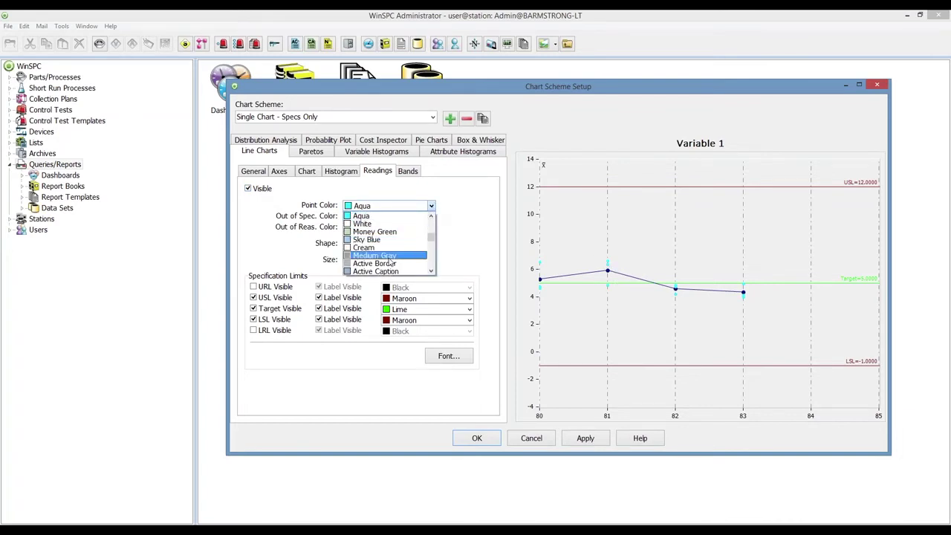
scroll(388, 264, "down", 3)
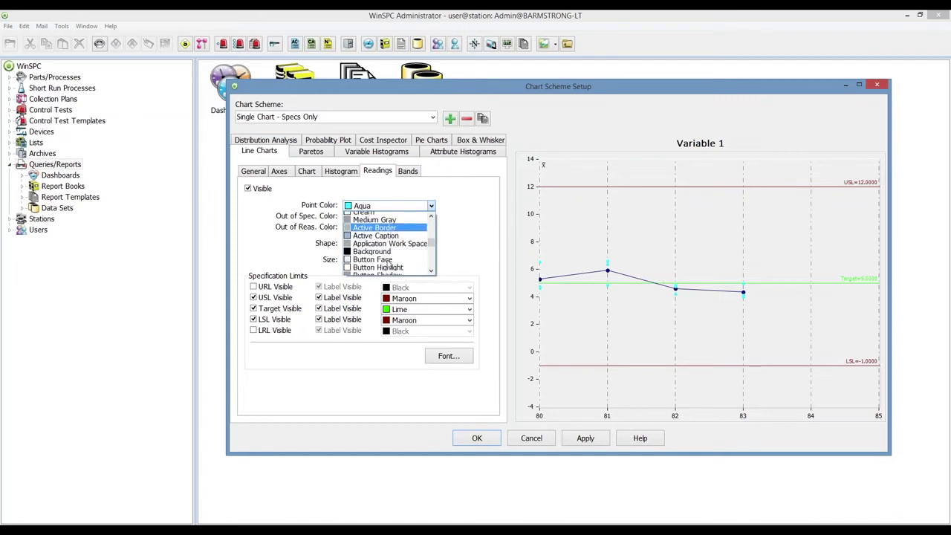
scroll(382, 253, "up", 5)
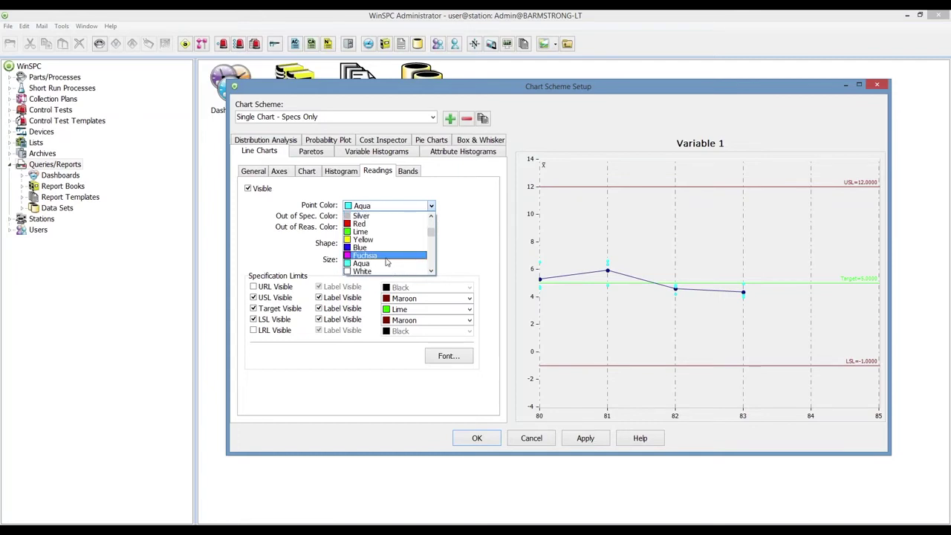
left_click(369, 231)
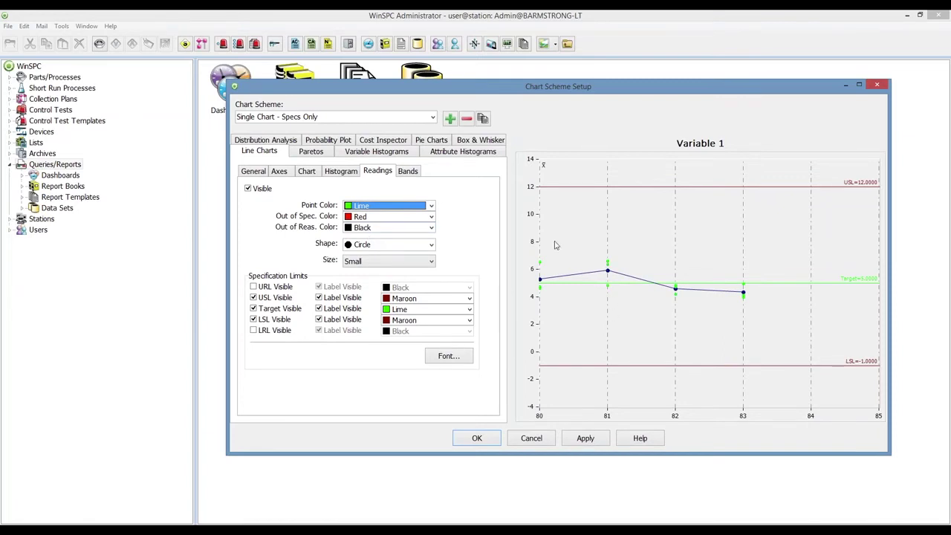
left_click(248, 189)
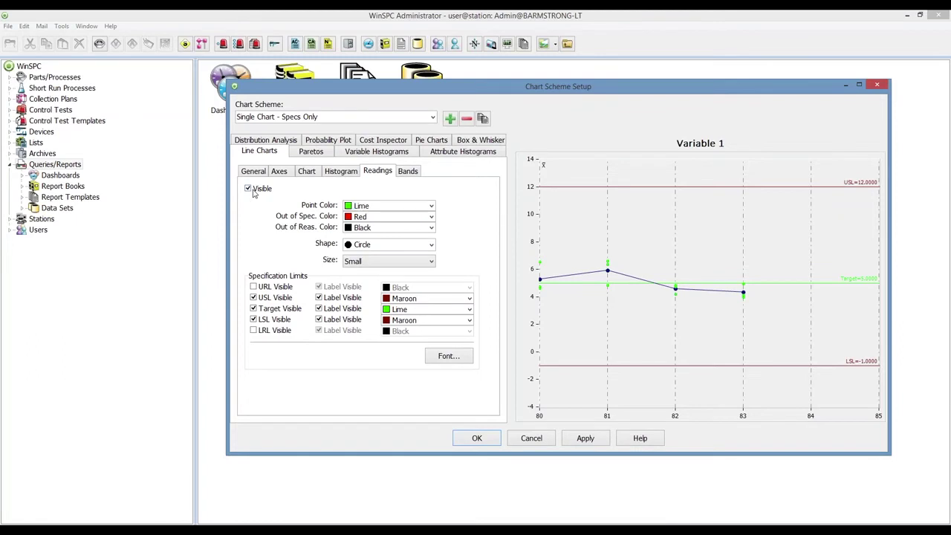
left_click(411, 173)
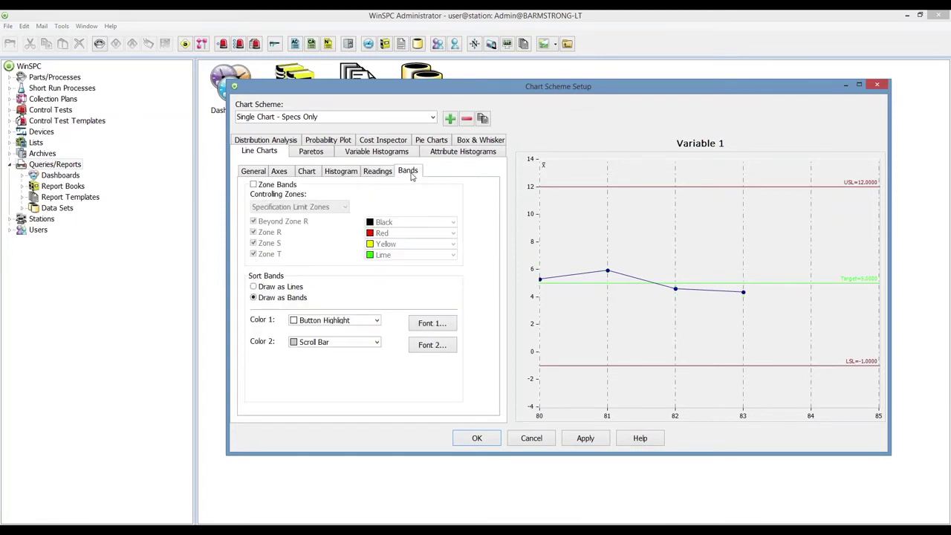
- Turn on line chart zone bands controlled by Specification Limit Zones
left_click(275, 186)
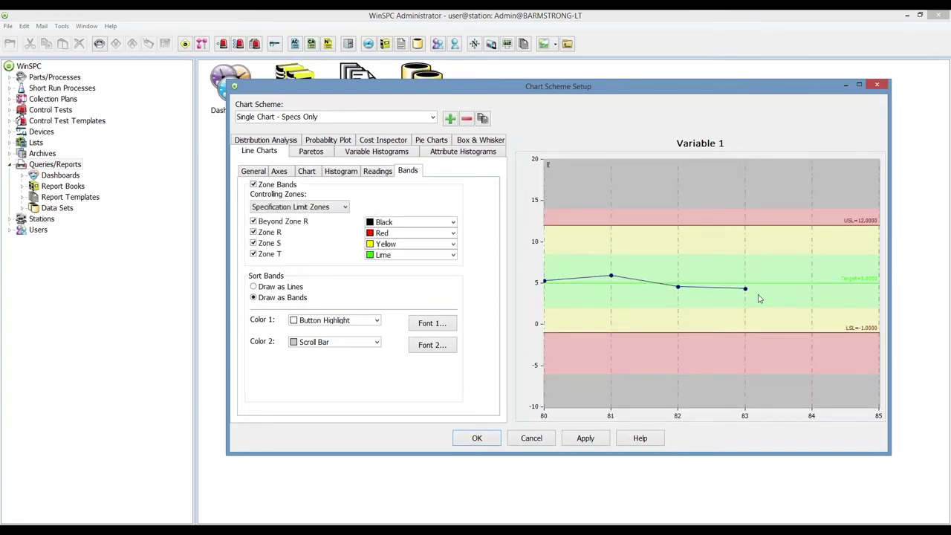
left_click(344, 207)
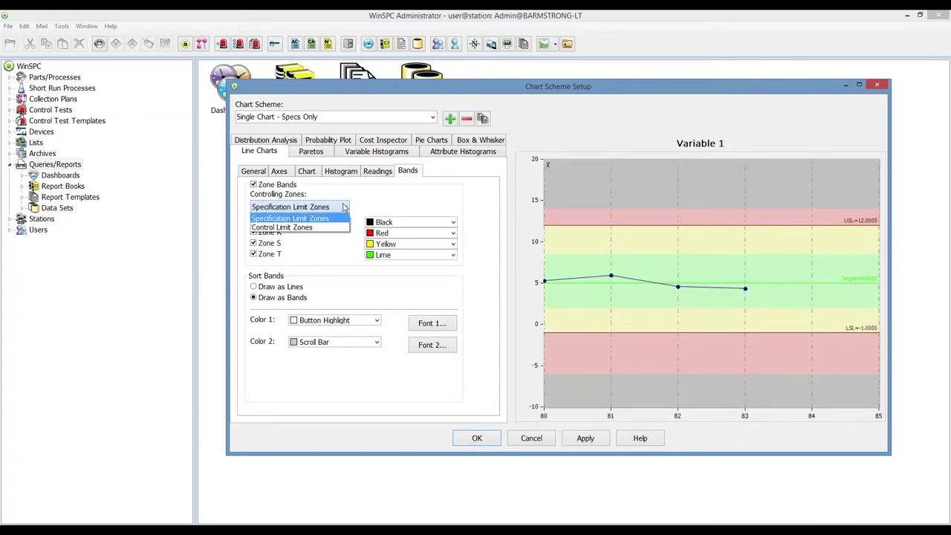
left_click(344, 207)
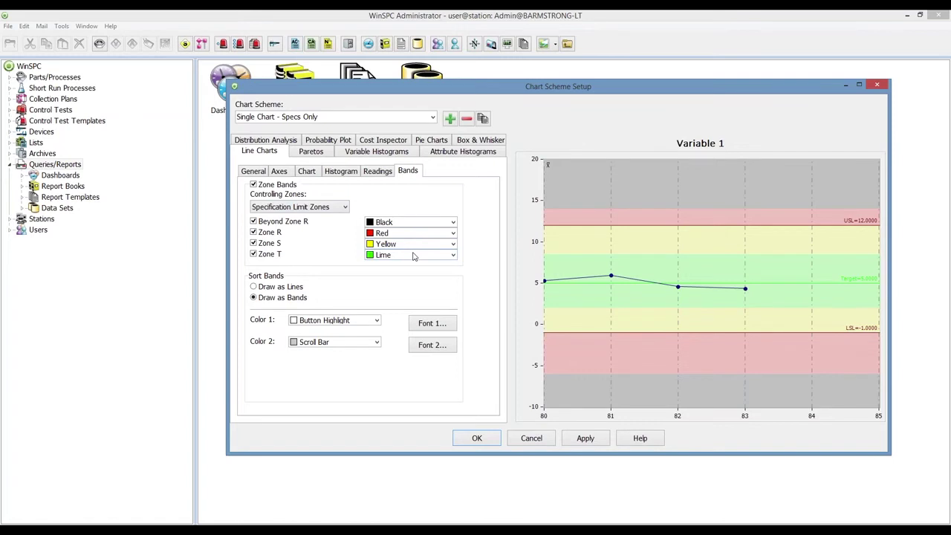
left_click(254, 171)
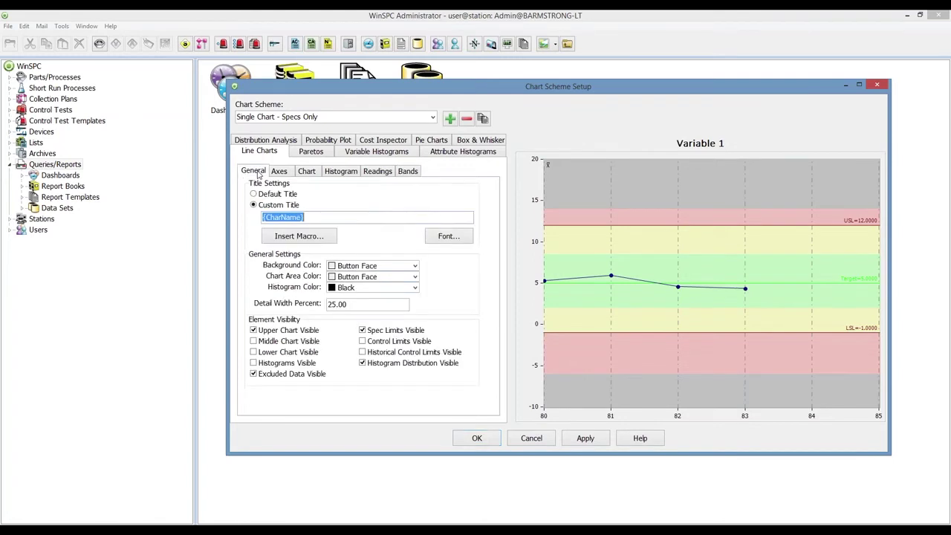
left_click(311, 152)
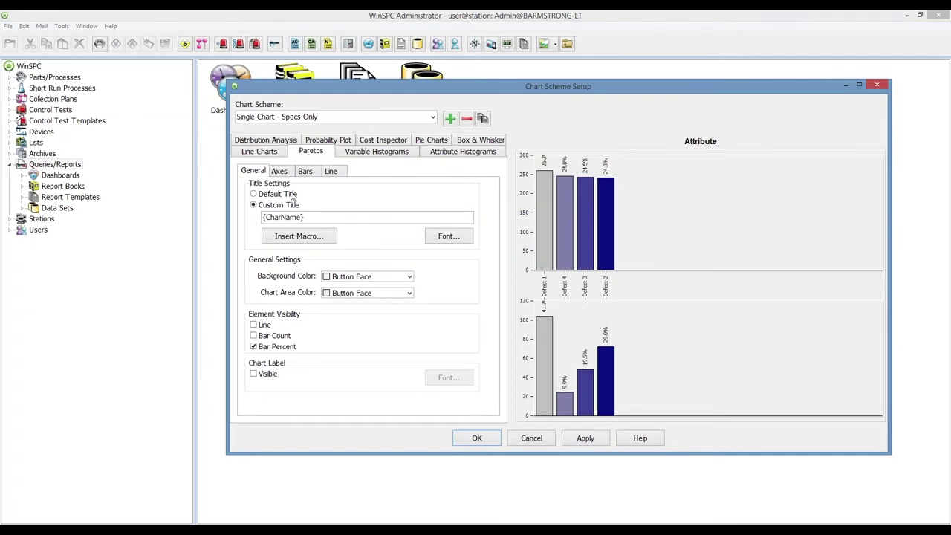
- Give the Pareto chart bars Random Color
left_click(279, 172)
left_click(305, 173)
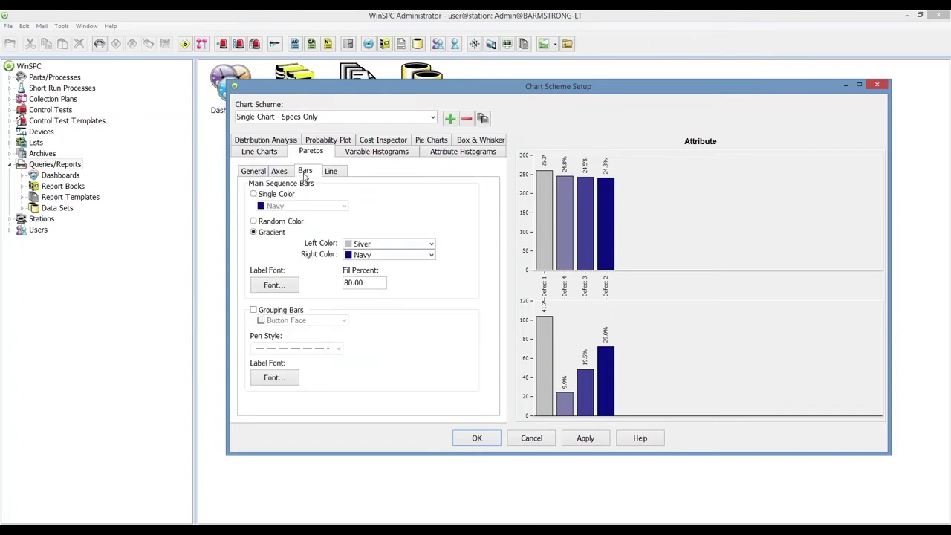
left_click(283, 221)
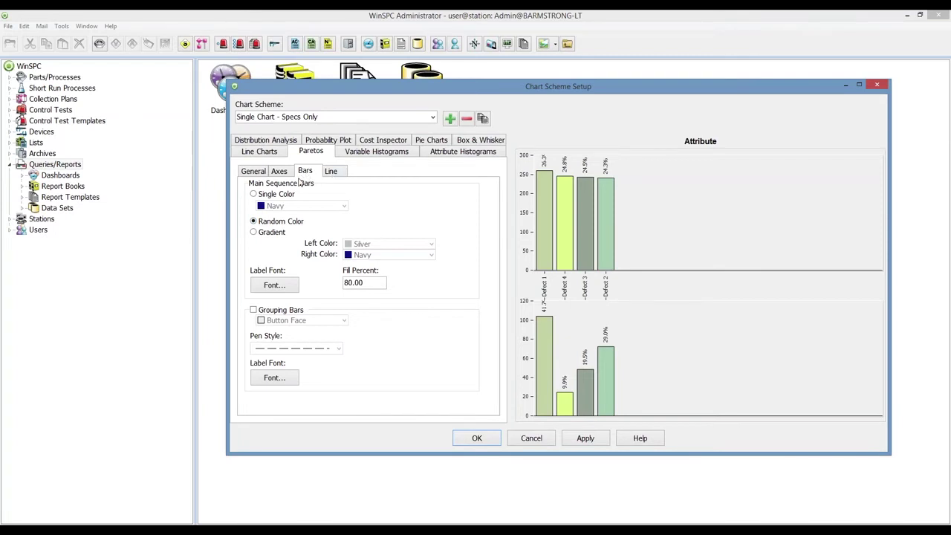
left_click(340, 175)
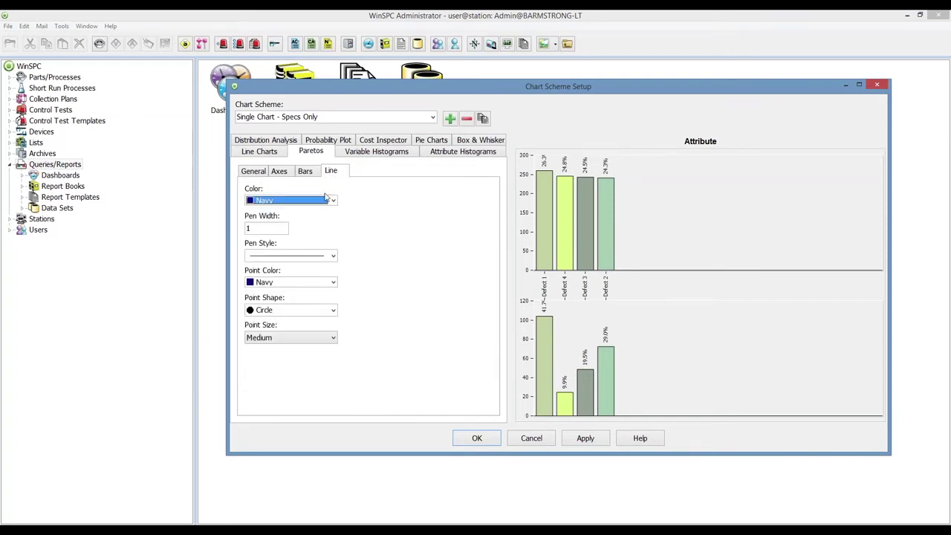
left_click(253, 173)
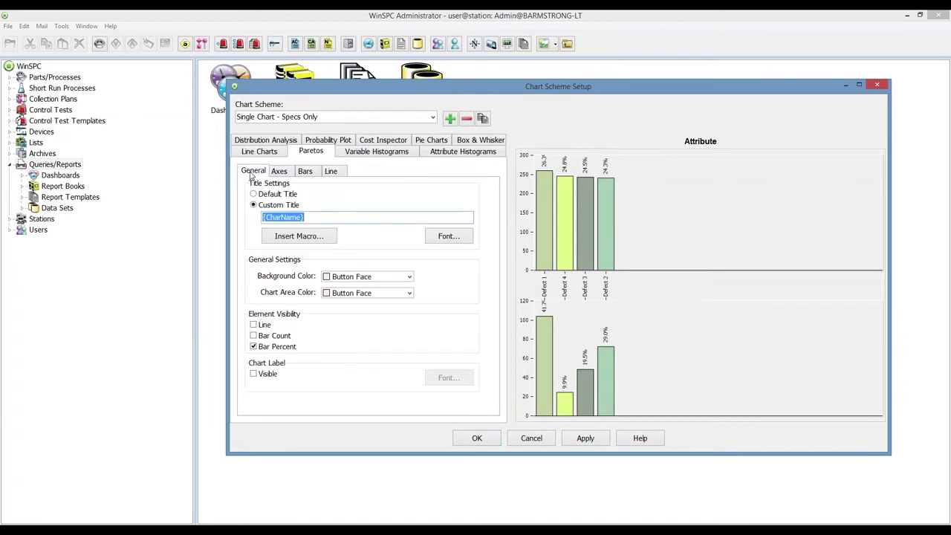
- Keep variable histogram bars on Specification Limit Gradient after trying Random Color
left_click(378, 154)
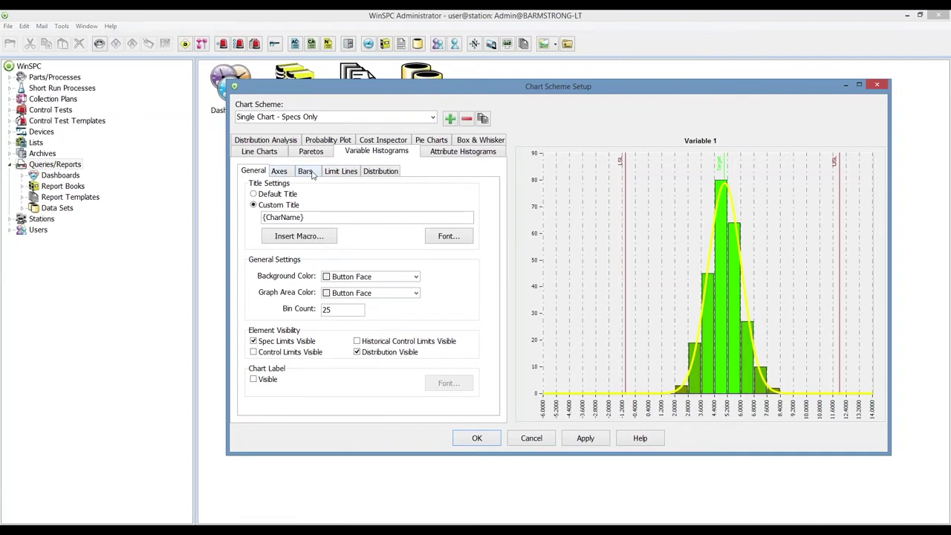
left_click(307, 172)
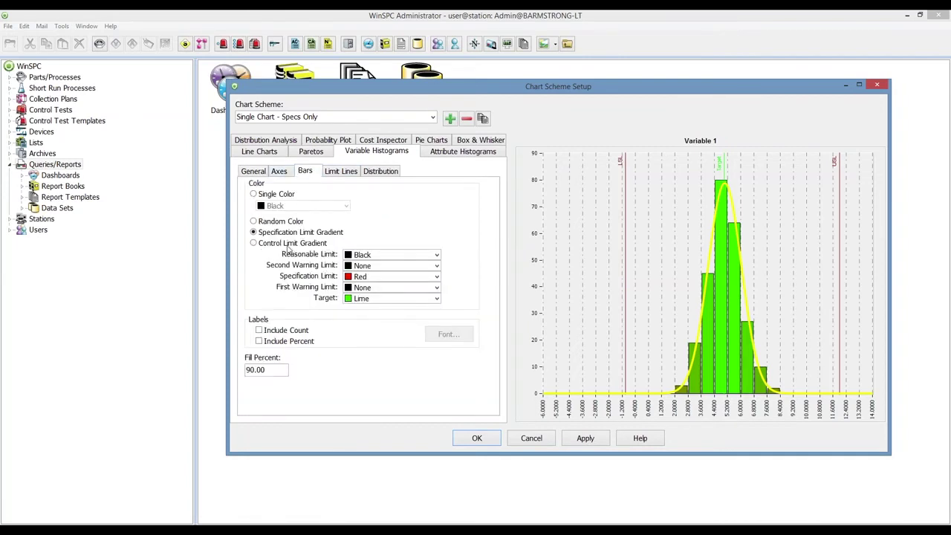
left_click(286, 223)
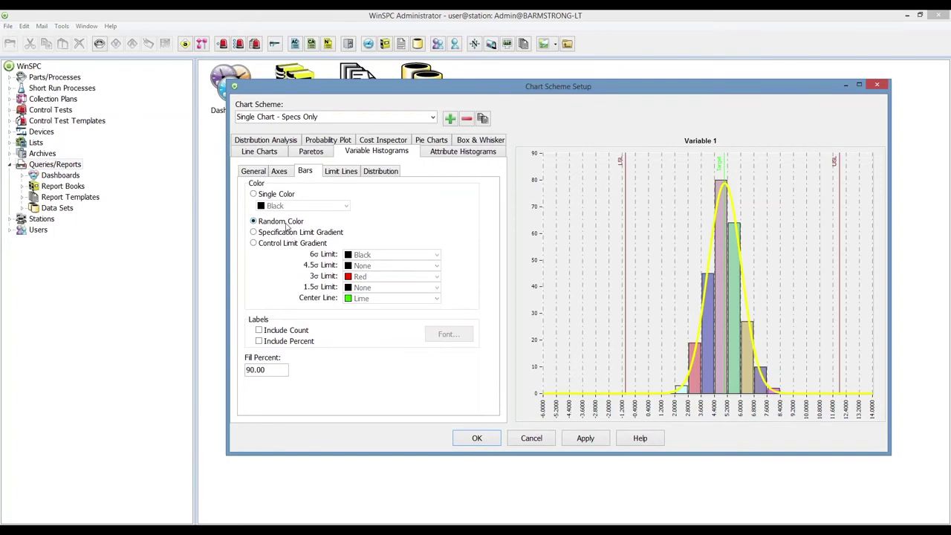
left_click(286, 233)
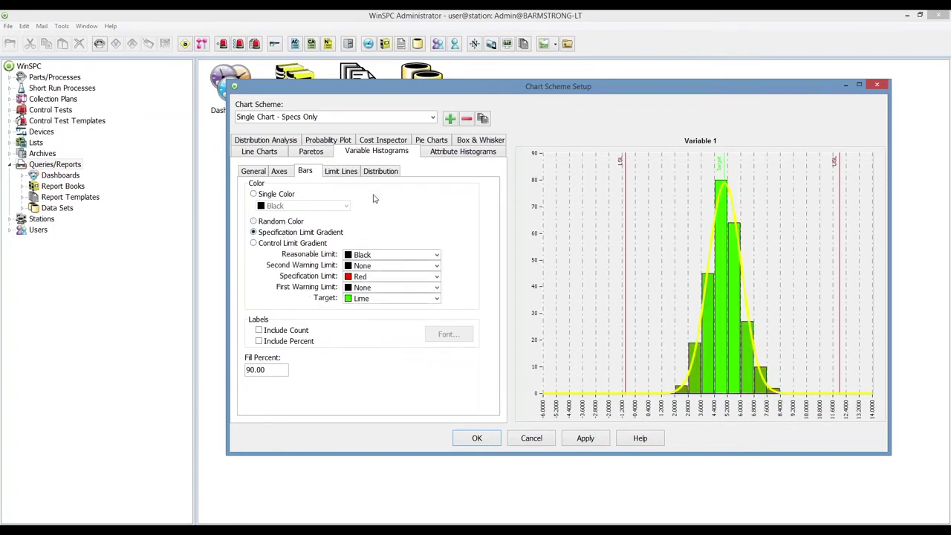
left_click(431, 140)
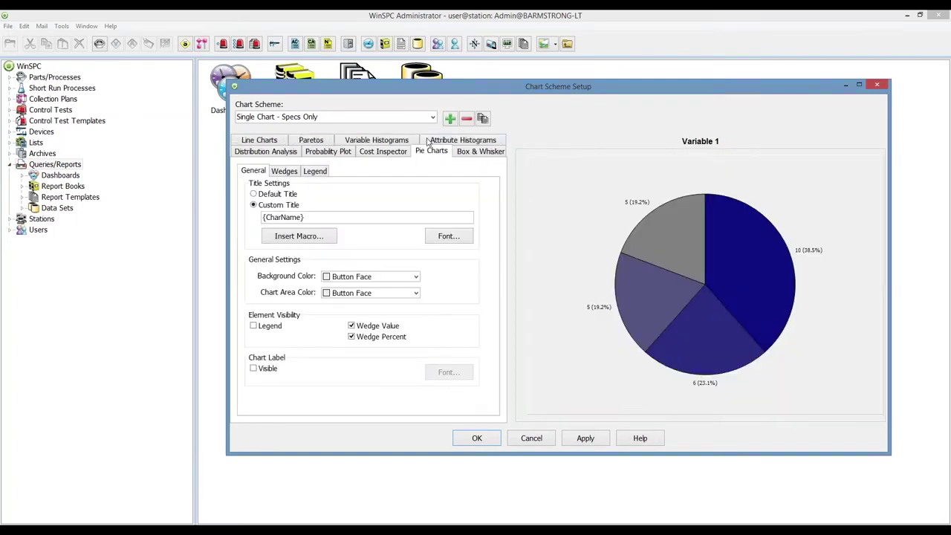
- Keep pie wedges on gradient colours, trying Gray then Teal as the starting colour
left_click(293, 173)
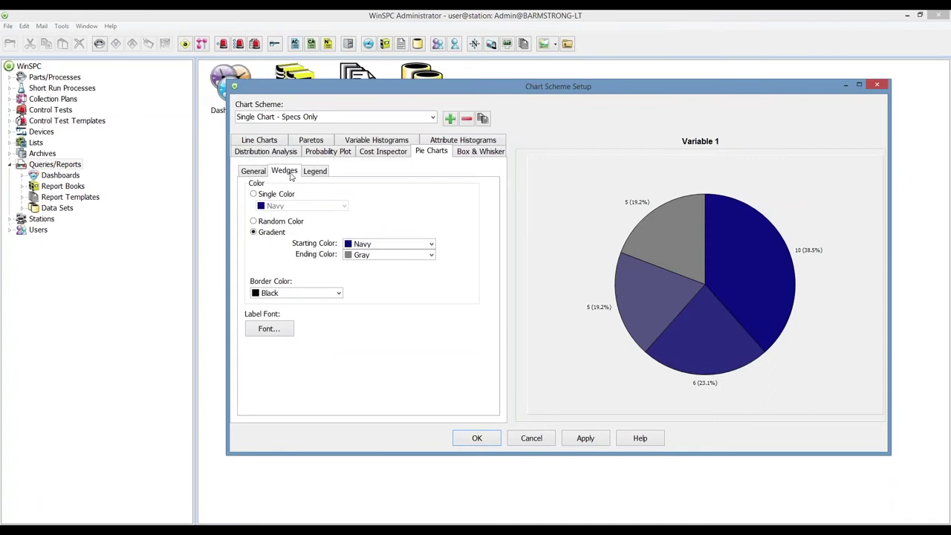
left_click(286, 224)
left_click(272, 233)
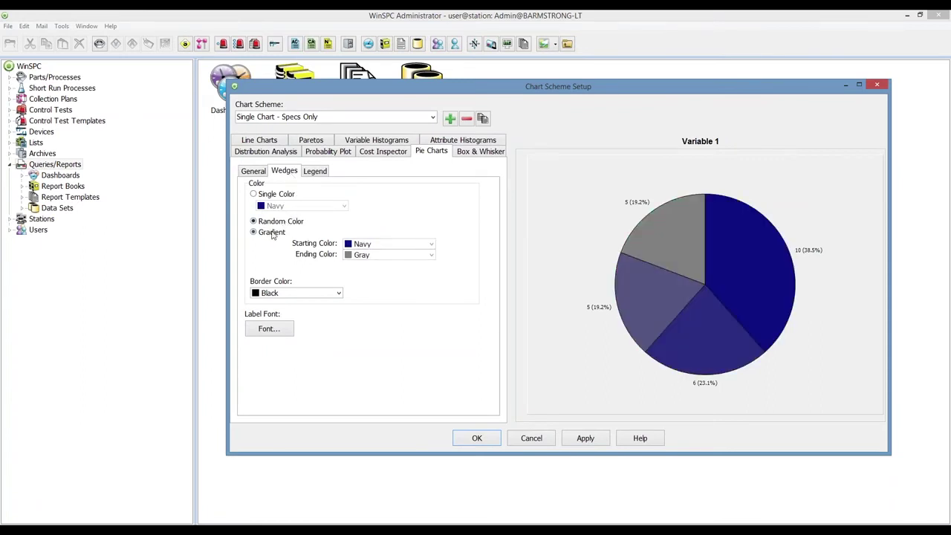
left_click(435, 245)
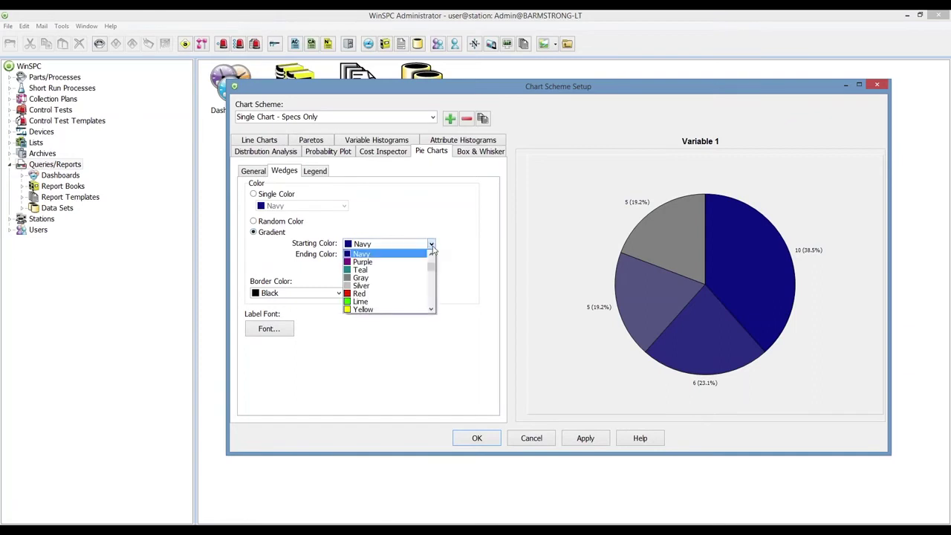
left_click(394, 278)
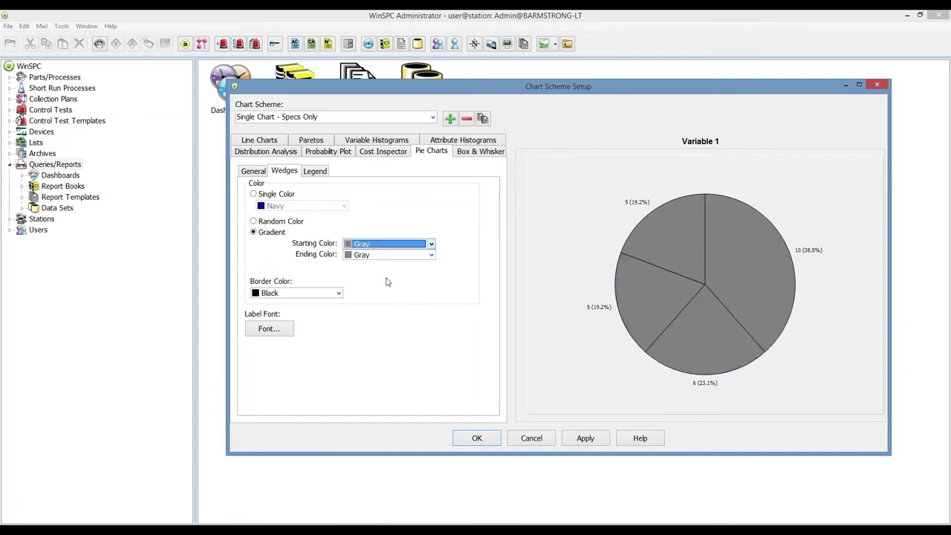
left_click(431, 245)
scroll(379, 282, "up", 2)
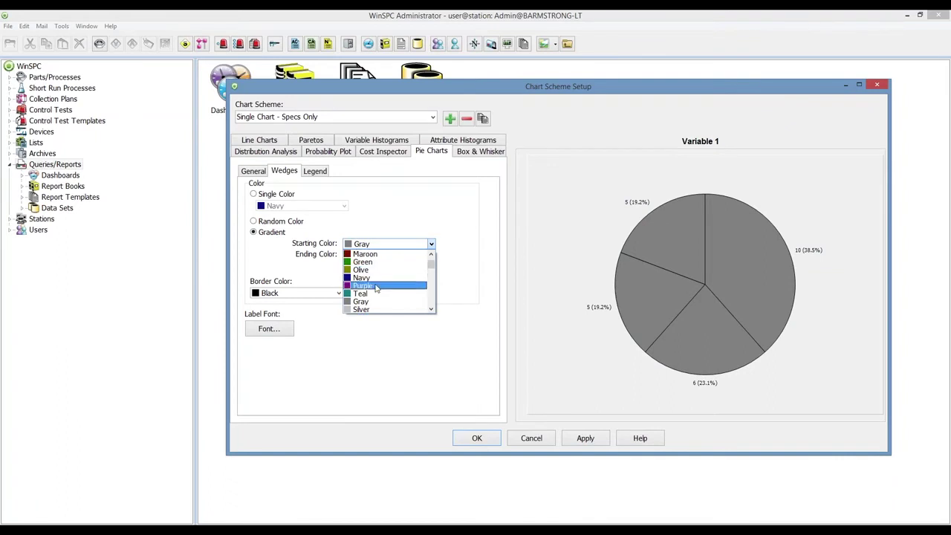
left_click(379, 293)
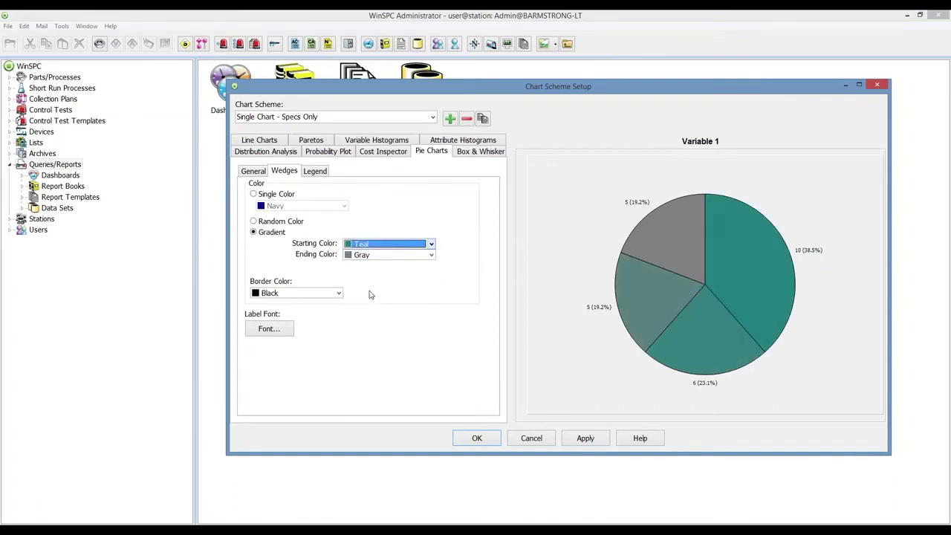
- Start the wedge gradient at Maroon, then save the scheme and close setup
left_click(435, 246)
scroll(386, 267, "up", 3)
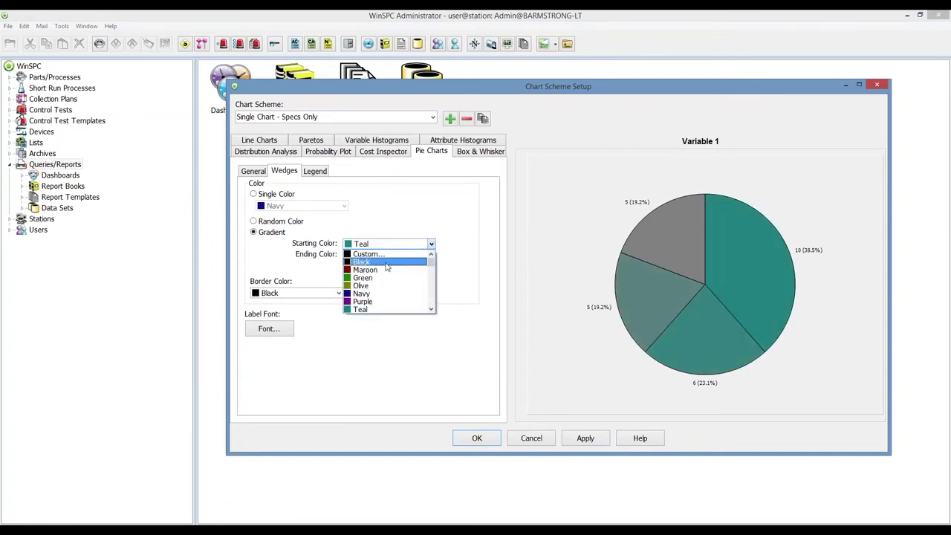
left_click(385, 269)
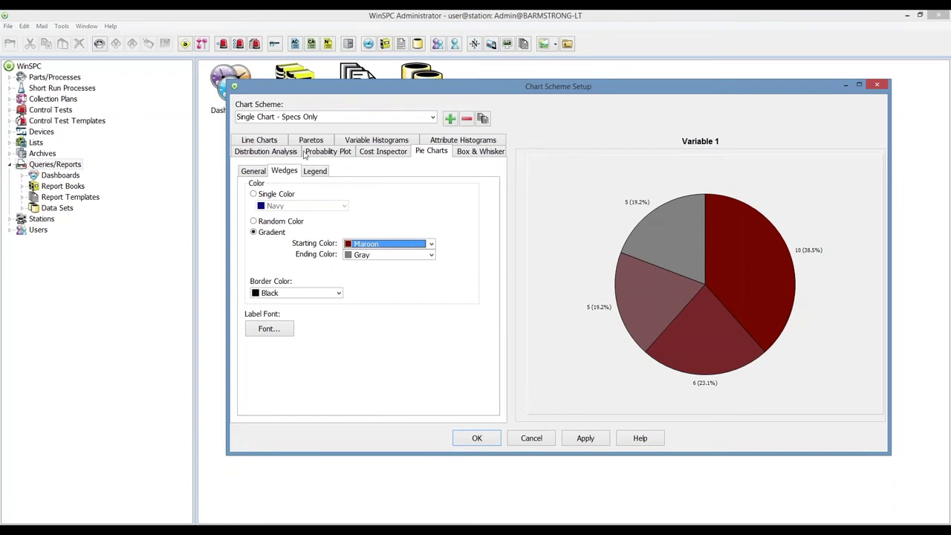
left_click(260, 140)
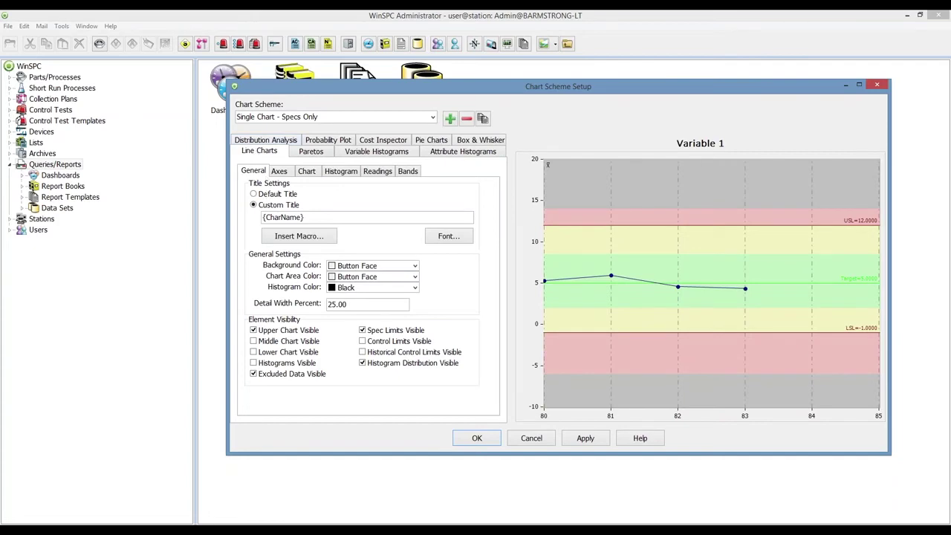
left_click(477, 438)
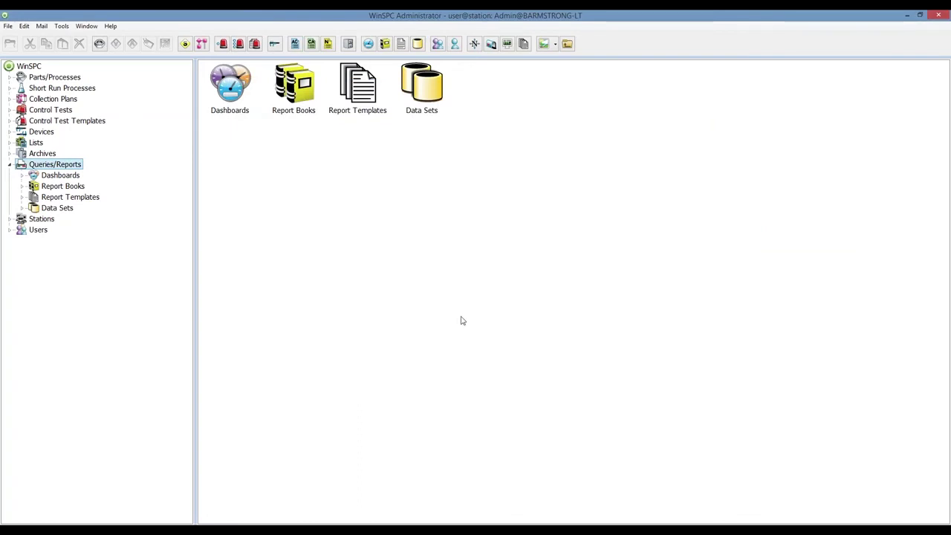
- Create a dashboard named New Dashboard in the 1Workshop Examples folder
double_click(232, 100)
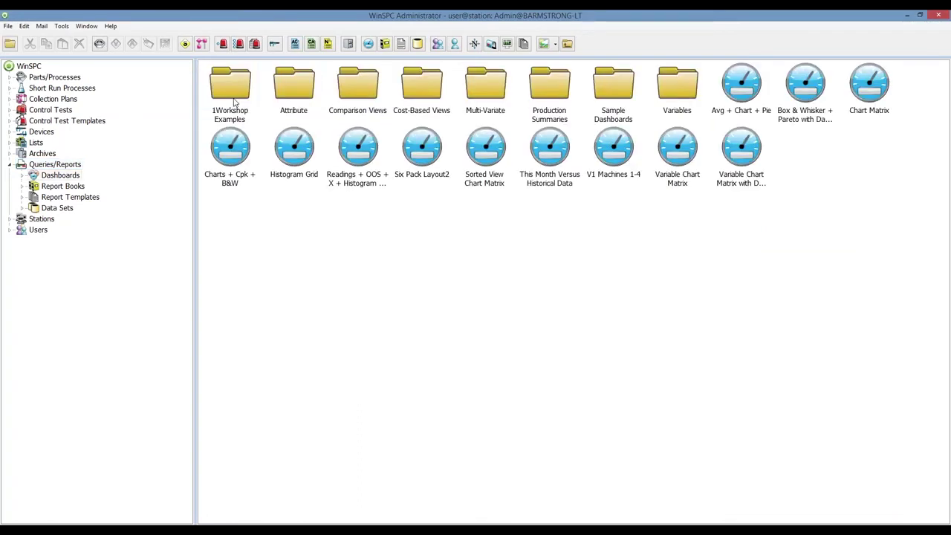
double_click(233, 94)
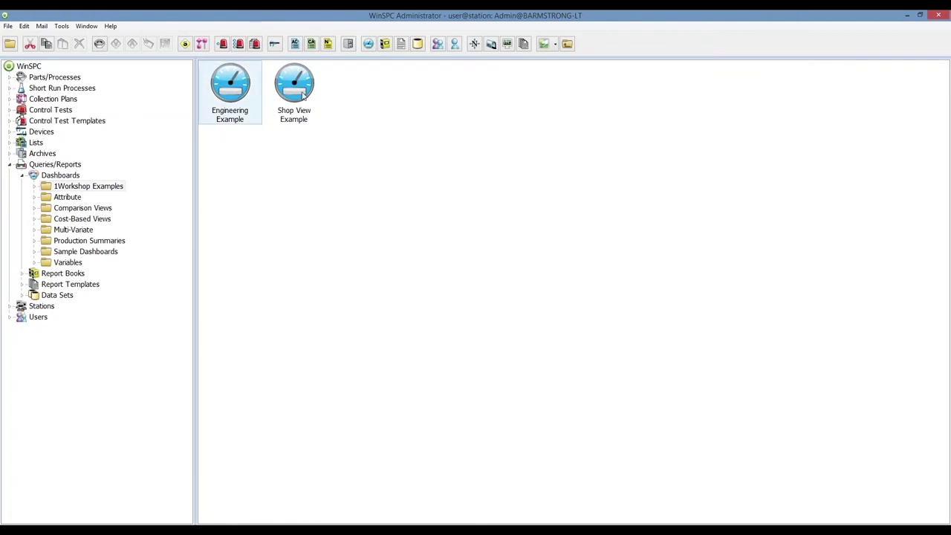
left_click(371, 45)
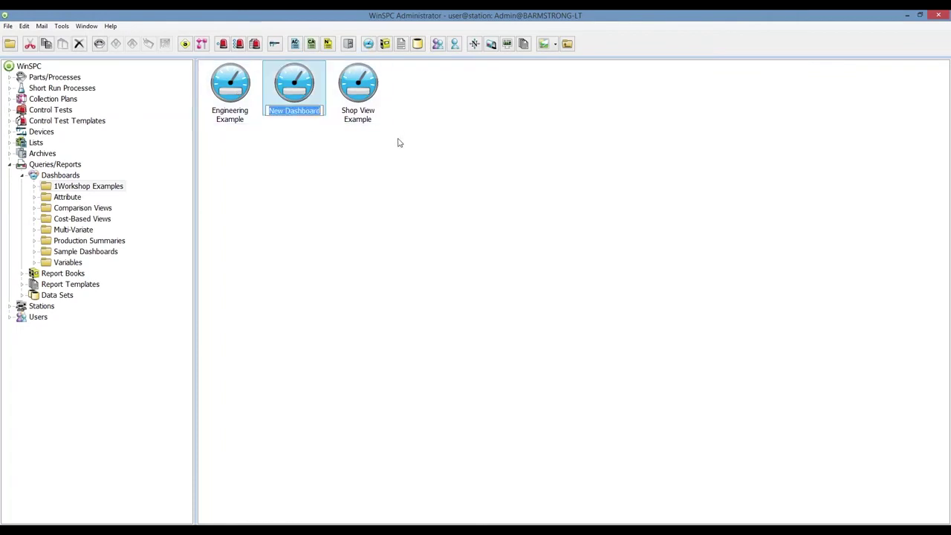
key("Return")
key("Return")
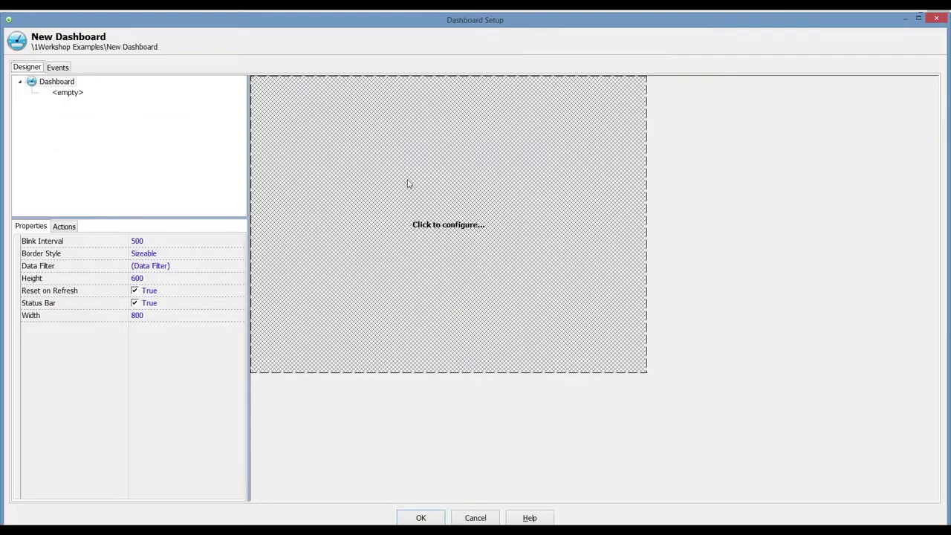
left_click(441, 220)
- Add a Single Variable component containing an X-bar & R Variable Chart
left_click(441, 249)
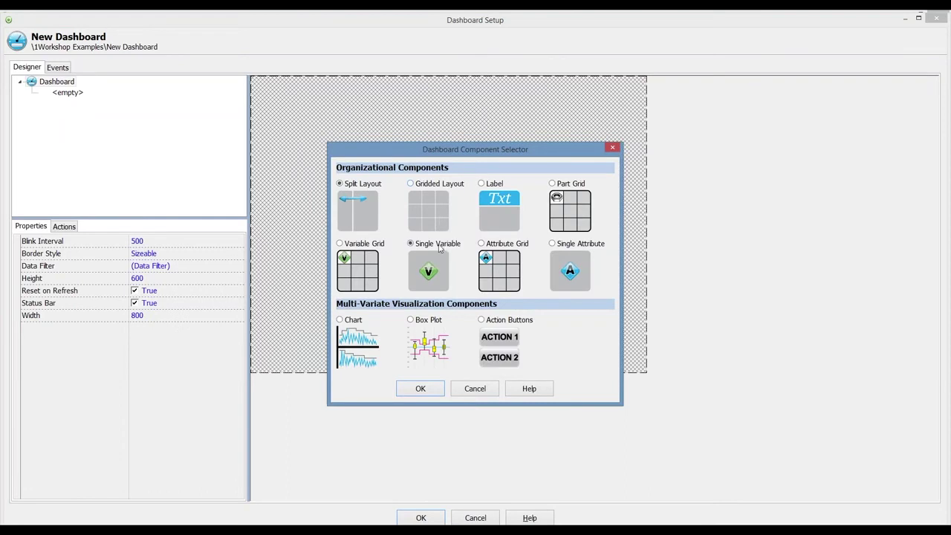
left_click(443, 391)
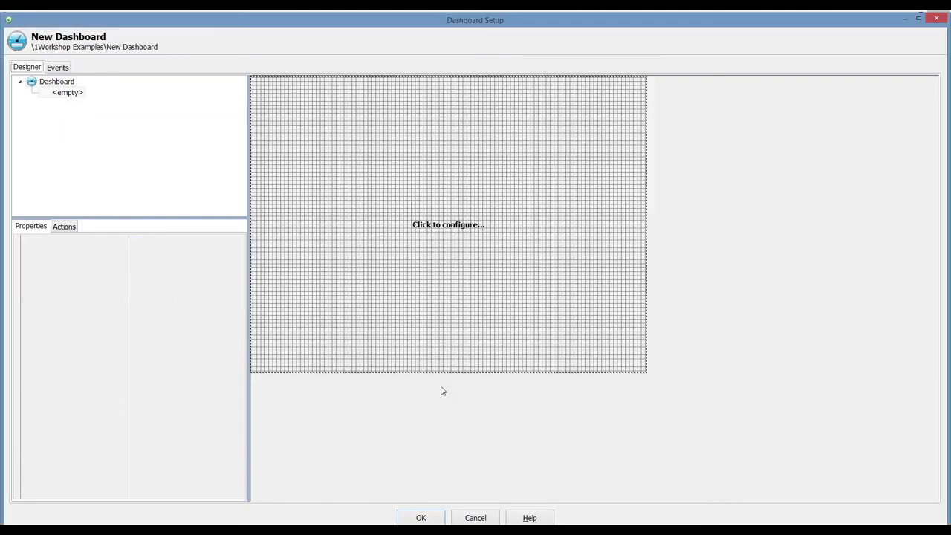
left_click(449, 211)
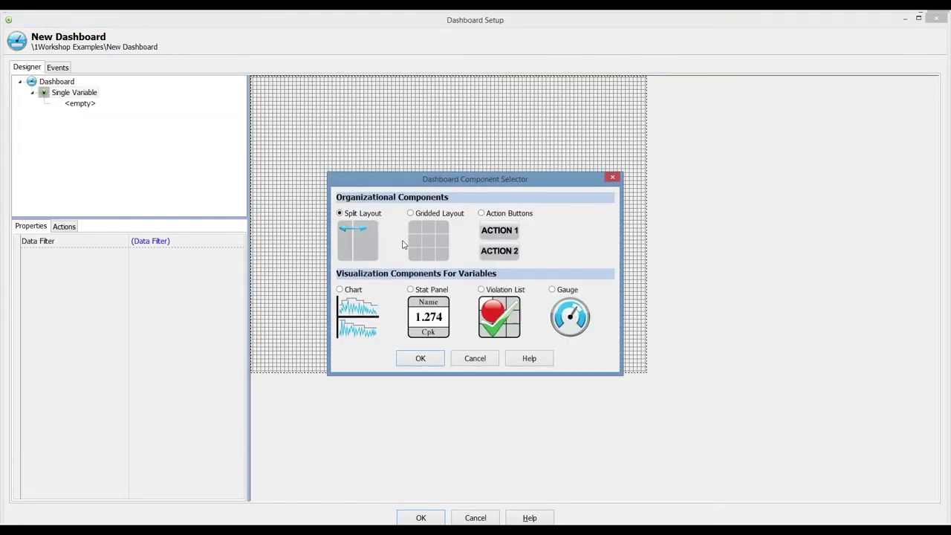
left_click(349, 295)
left_click(420, 358)
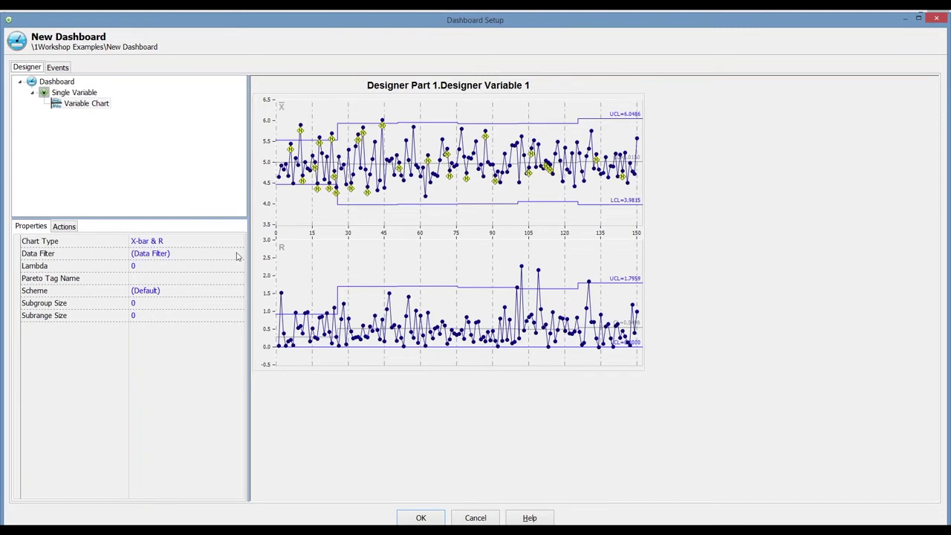
- Keep X-bar & R as the chart type and switch the chart's scheme to Charts with Bands
left_click(239, 242)
left_click(240, 241)
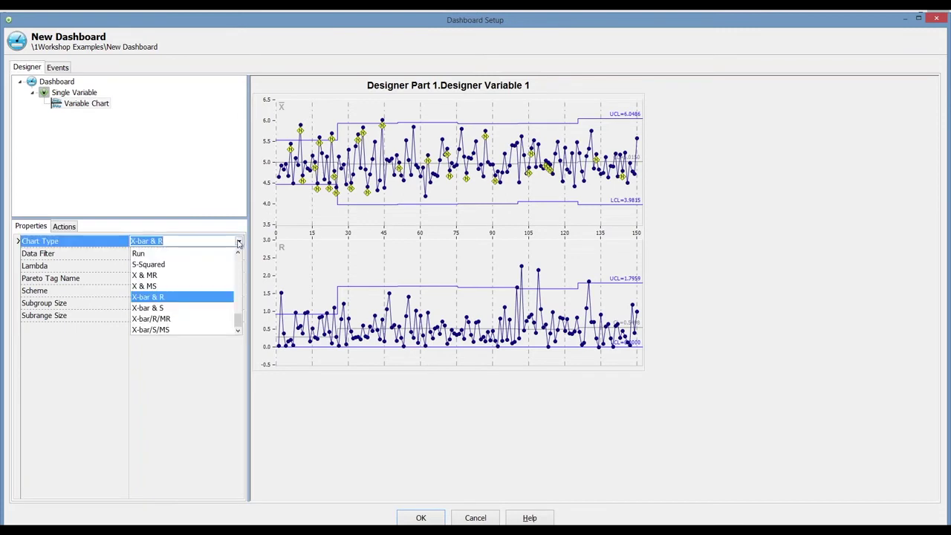
left_click(238, 242)
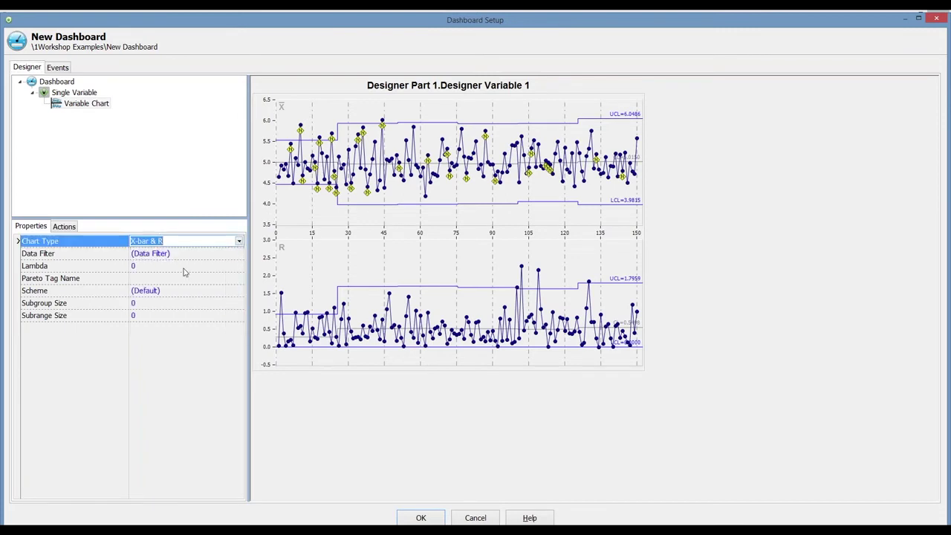
left_click(202, 291)
left_click(240, 292)
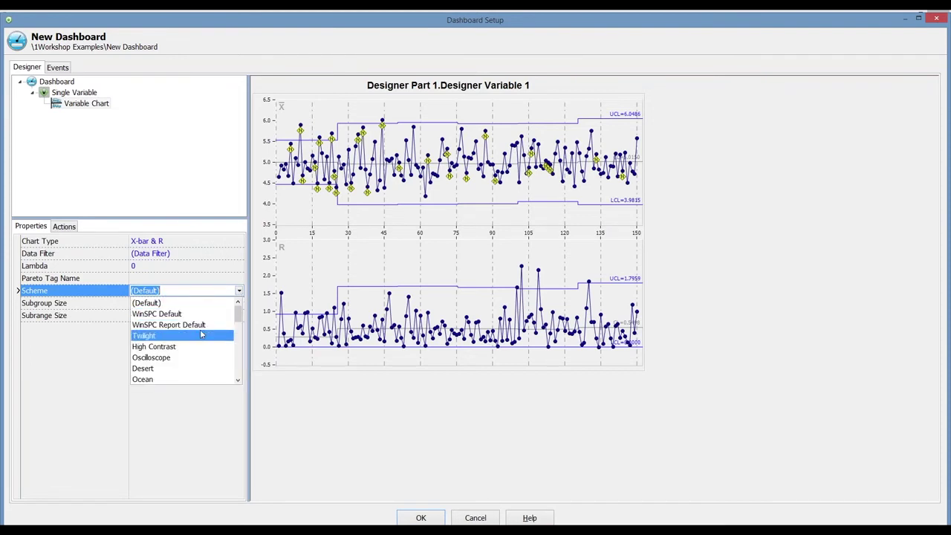
scroll(201, 335, "down", 3)
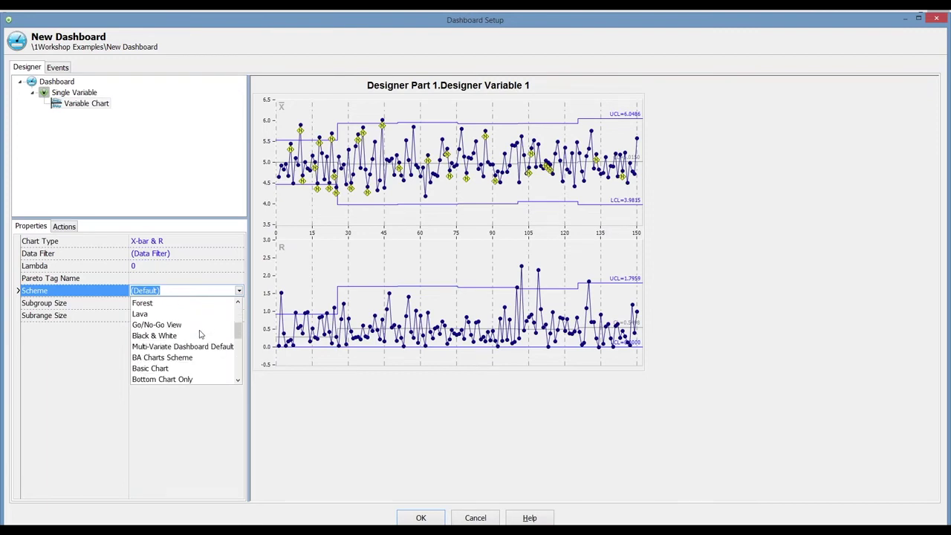
scroll(199, 335, "down", 5)
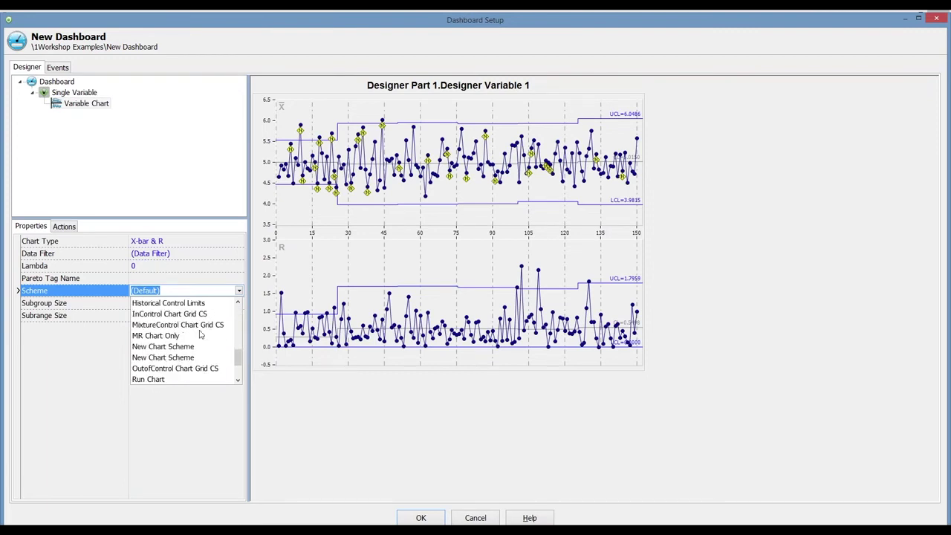
left_click(191, 348)
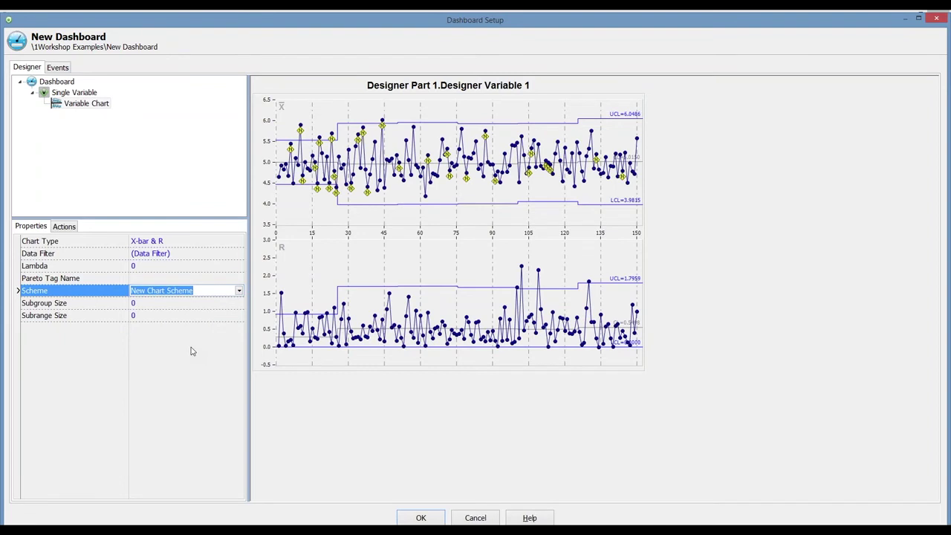
left_click(239, 291)
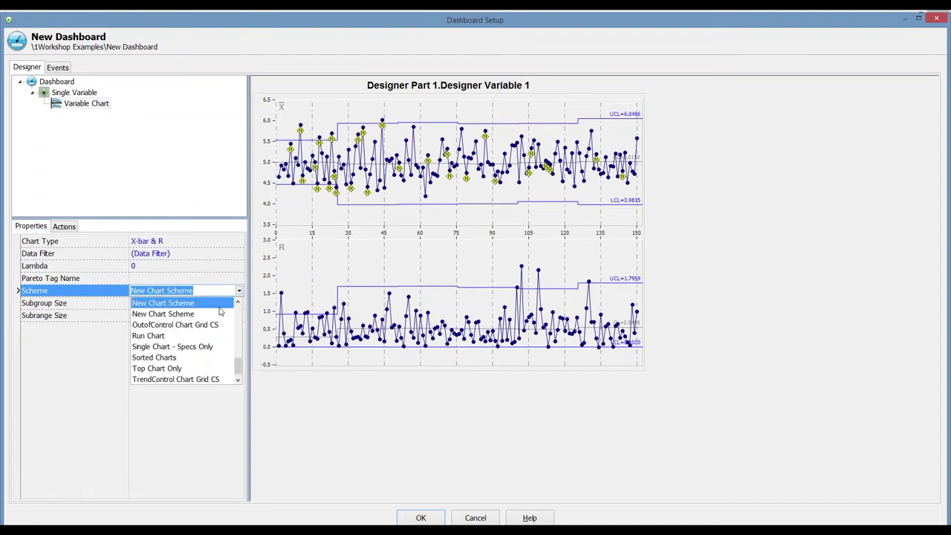
left_click(217, 314)
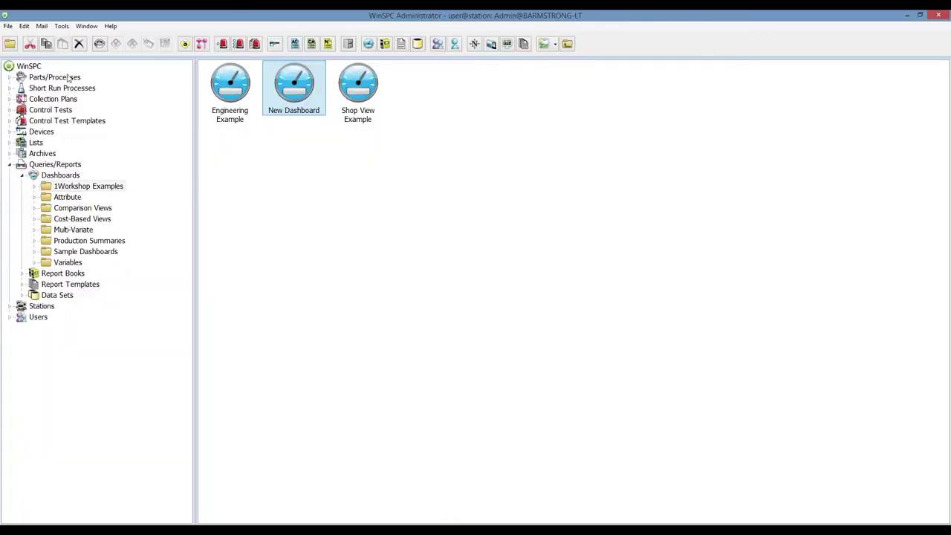
- Query the Bottle part's Weight variable from WinSPC Tour > Bottles and view its control charts
left_click(69, 77)
double_click(74, 102)
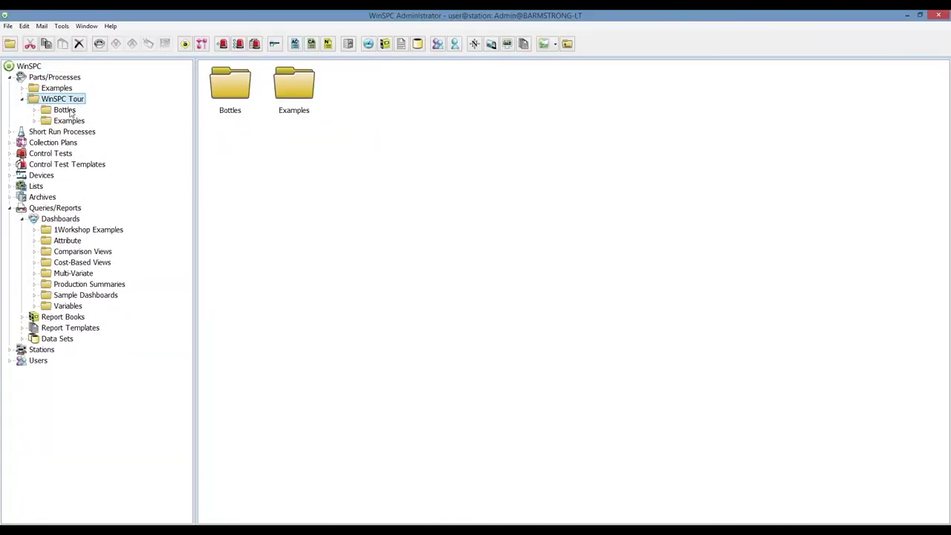
double_click(71, 111)
left_click(75, 120)
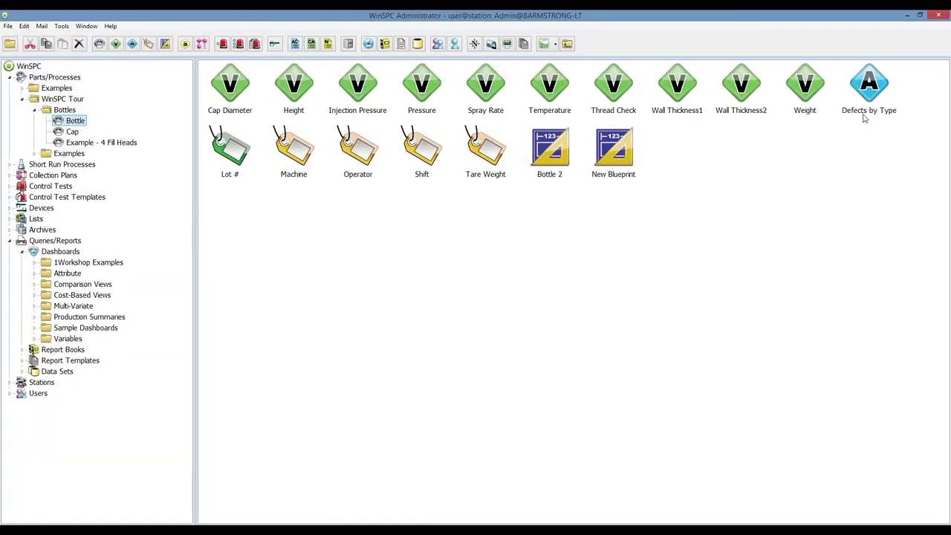
right_click(807, 84)
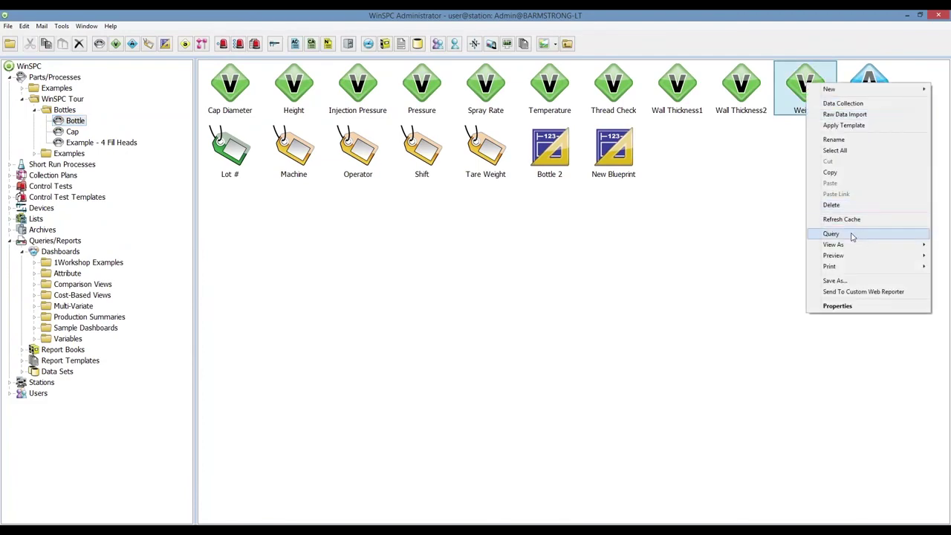
left_click(853, 236)
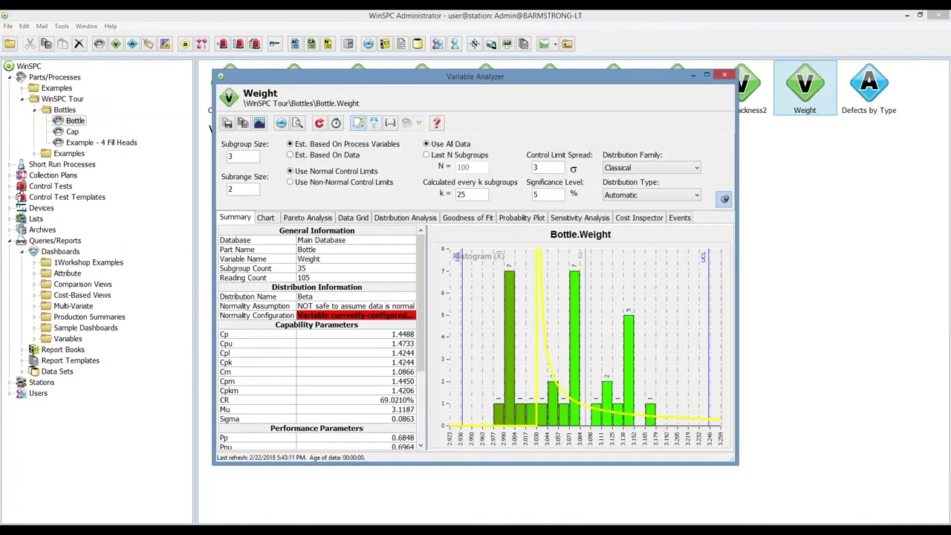
left_click(266, 218)
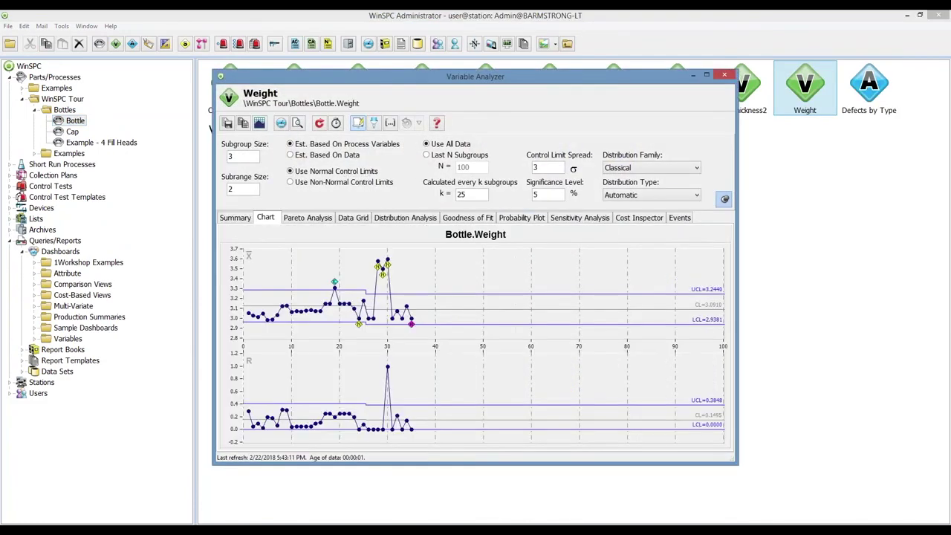
- Try the Oscilloscope and Single Chart - Specs Only schemes, ending on X Charts with specs and 50 points
right_click(566, 283)
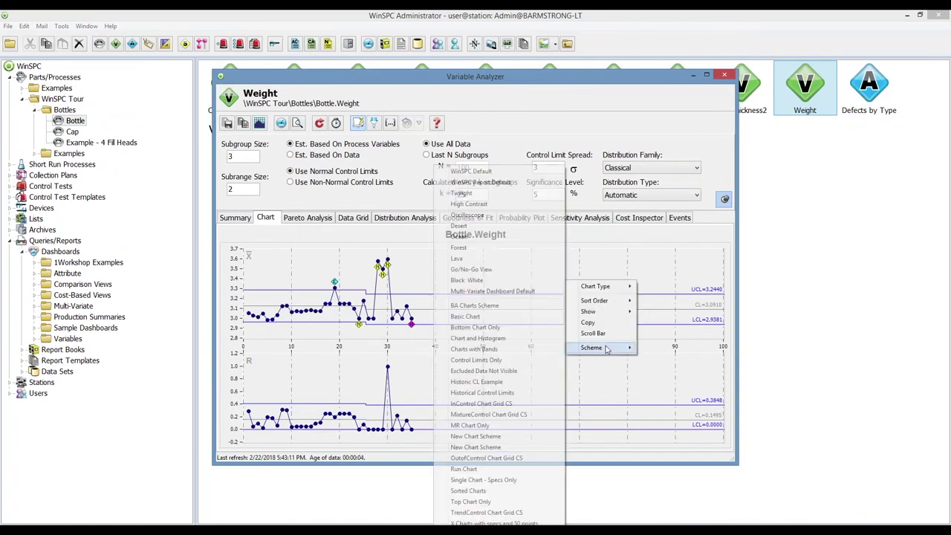
mouse_move(607, 349)
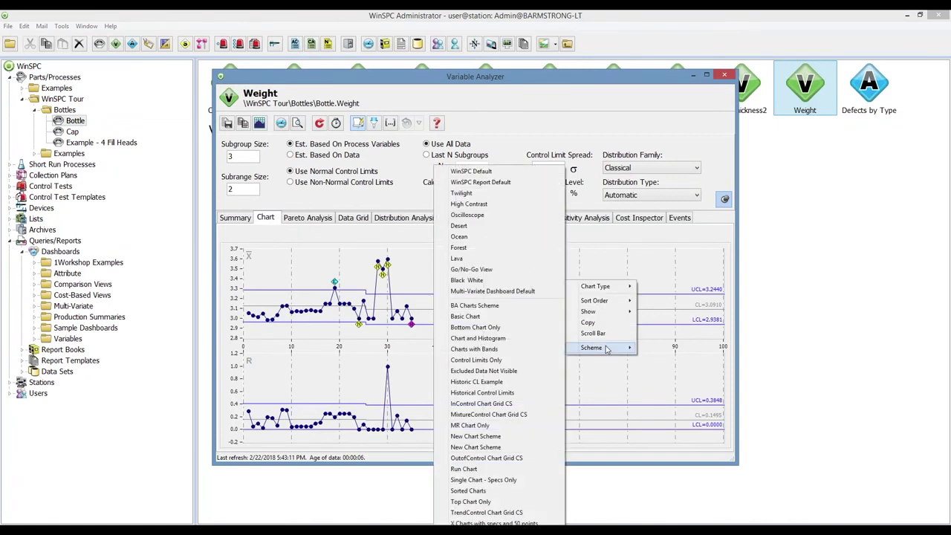
left_click(481, 220)
right_click(619, 296)
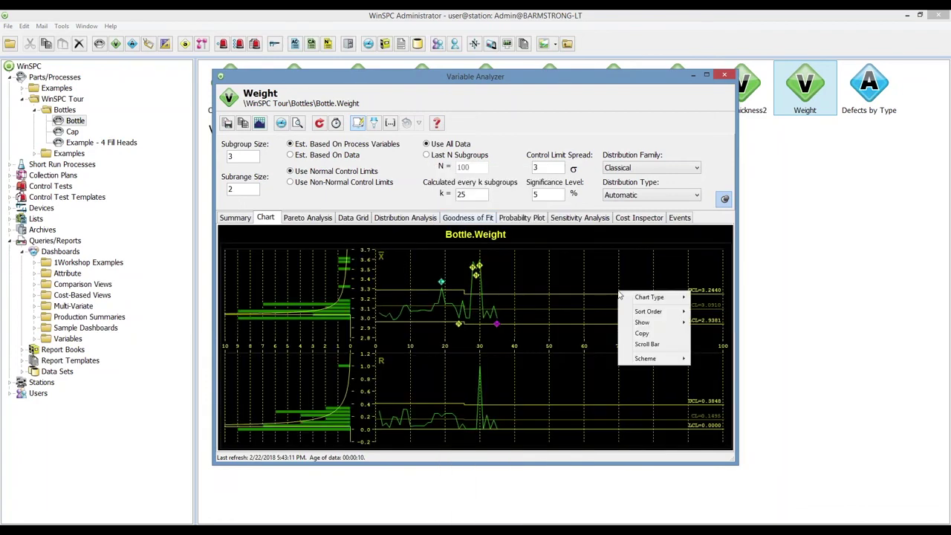
mouse_move(647, 358)
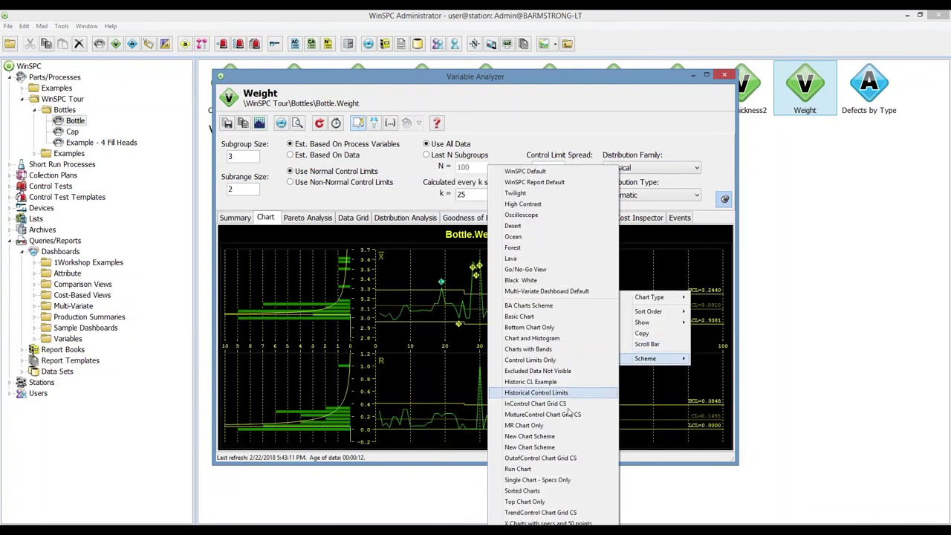
left_click(557, 480)
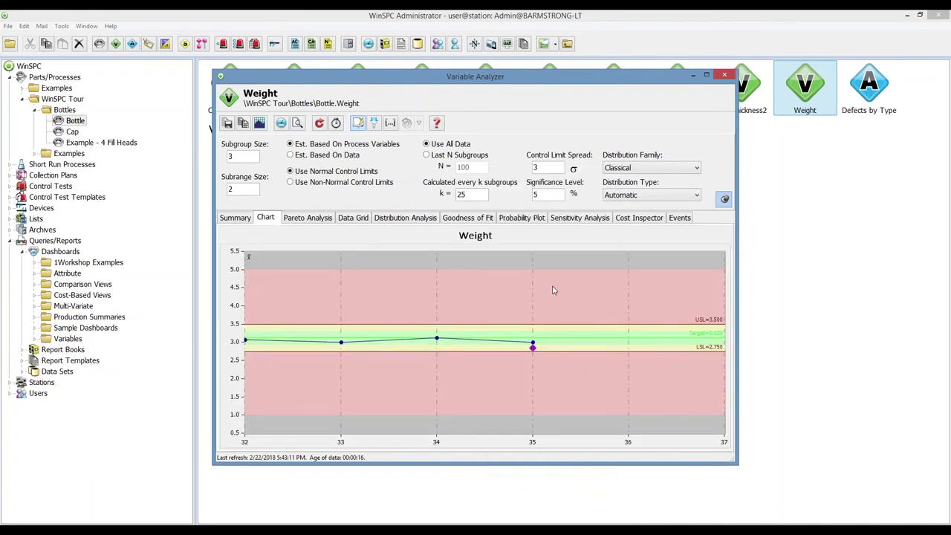
right_click(552, 290)
mouse_move(583, 354)
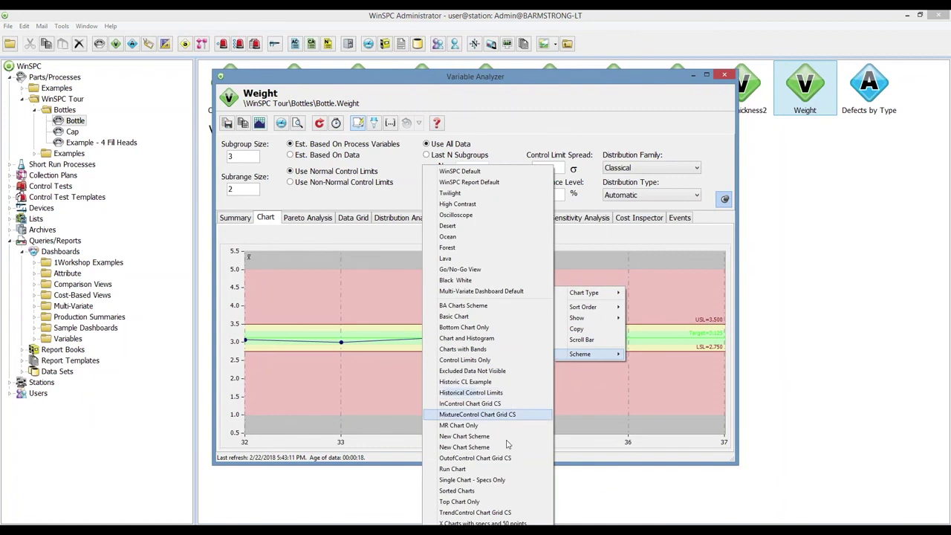
left_click(487, 521)
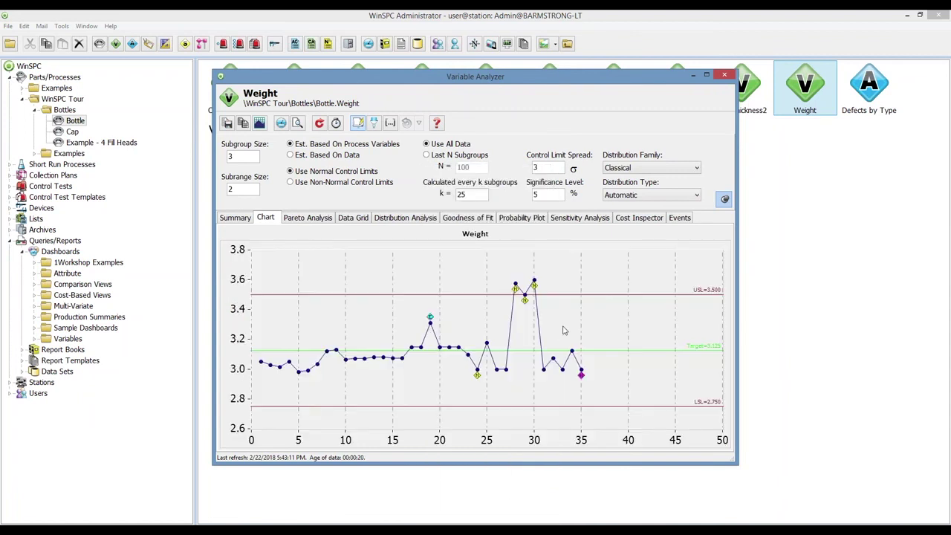